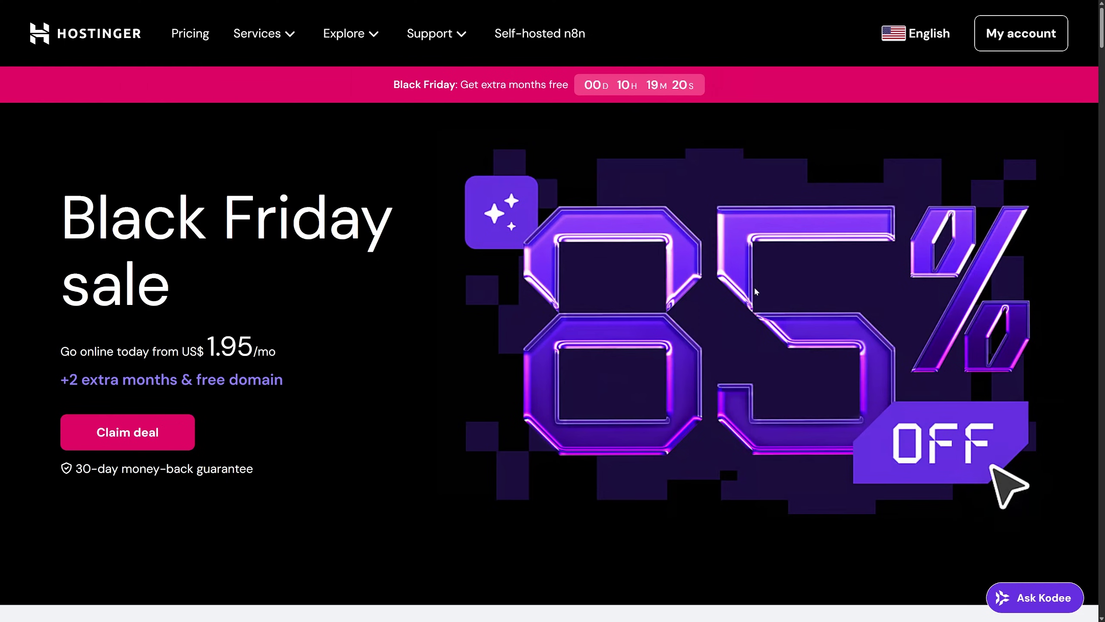
# Step: Open the Services menu listing Hostinger's hosting, website, VPS, domain and email products
pyautogui.click(264, 36)
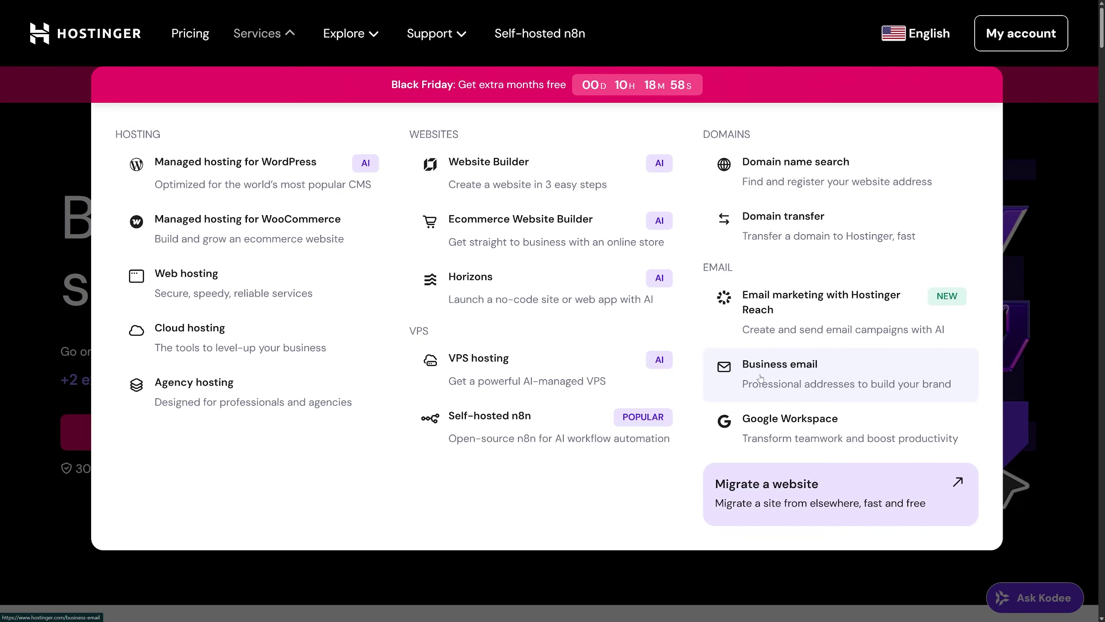
# Step: Open the Managed WordPress hosting Black Friday offer (from US$ 1.95/mo) and jump to its pricing plans
pyautogui.click(202, 173)
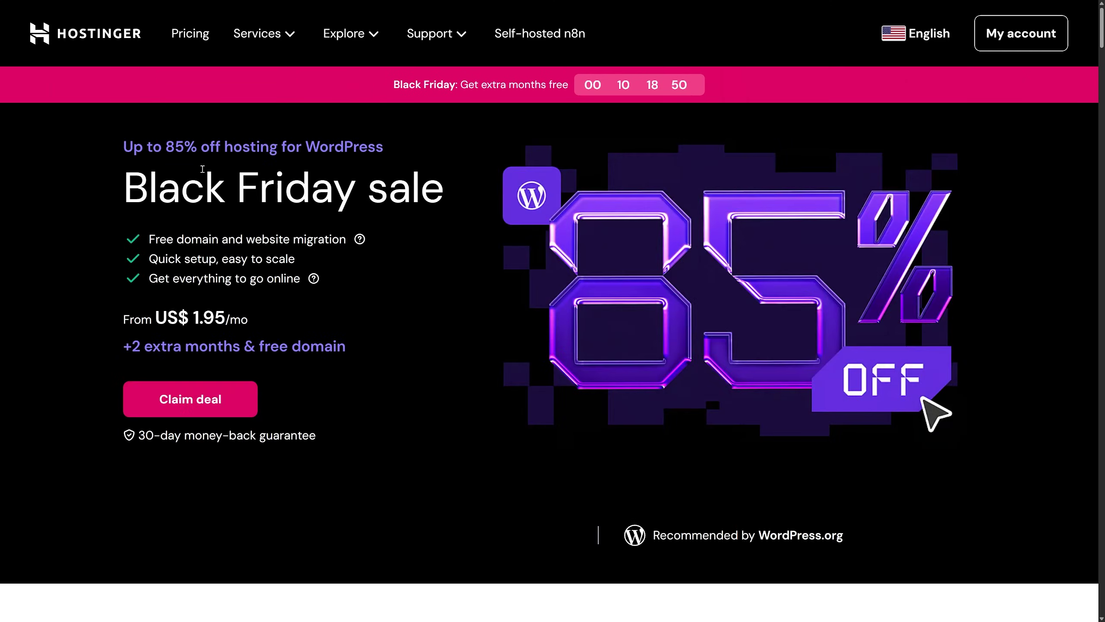
pyautogui.scroll(-15, 417, 375)
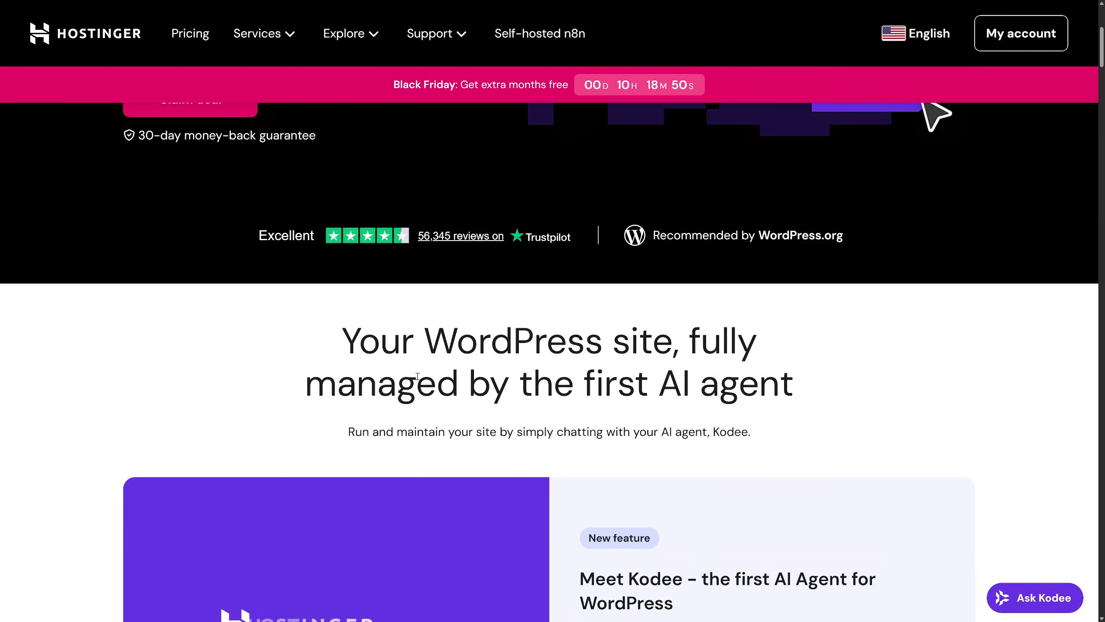
pyautogui.scroll(15, 416, 375)
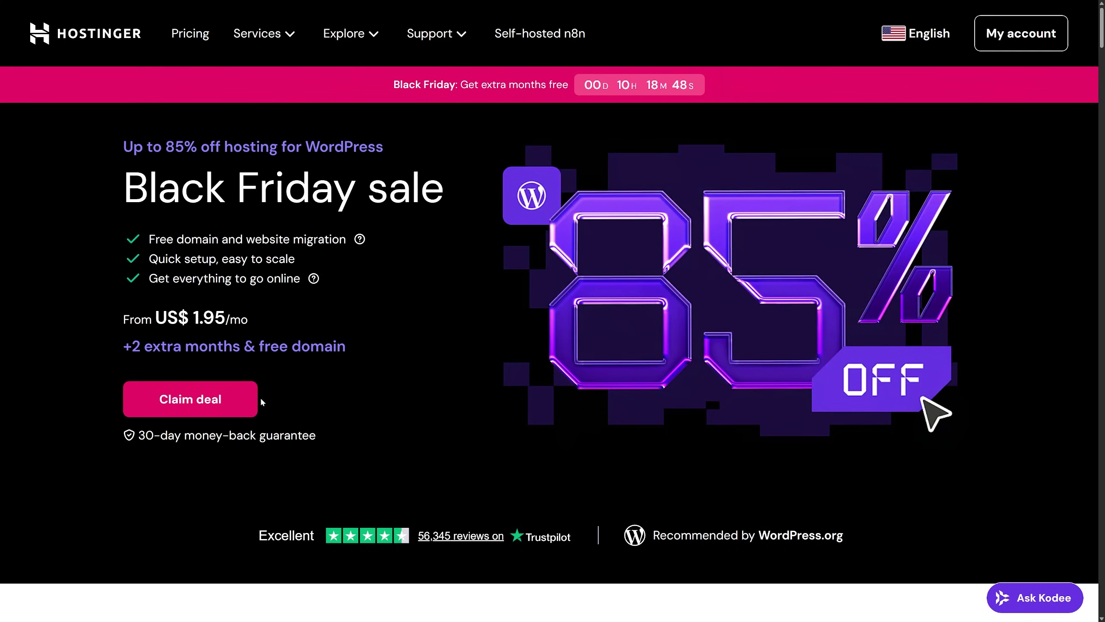
pyautogui.click(190, 399)
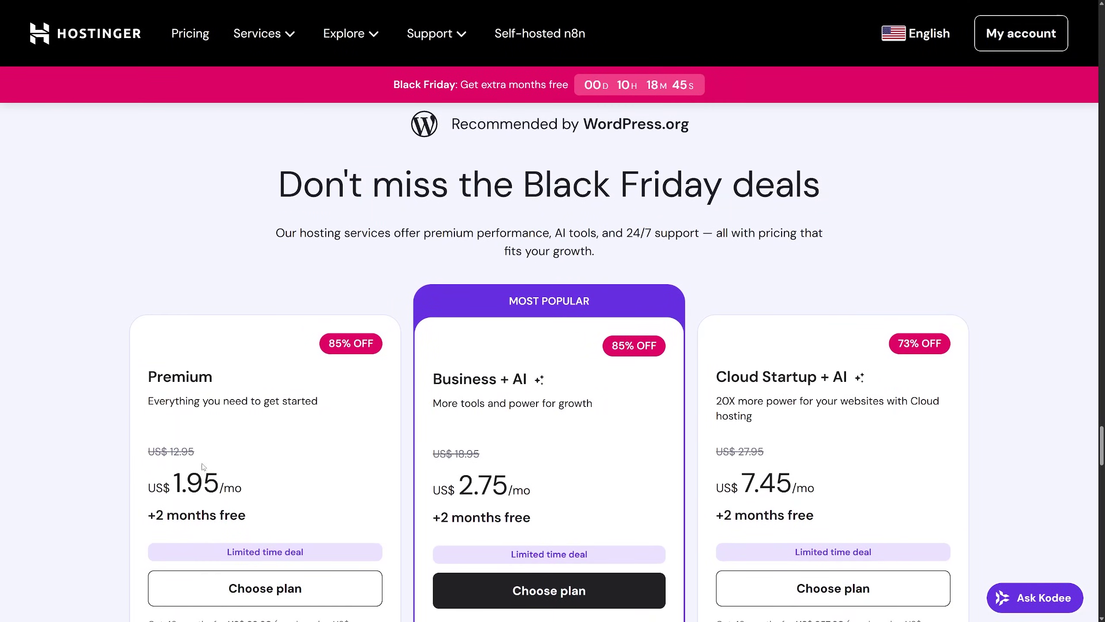
pyautogui.tripleClick(212, 358)
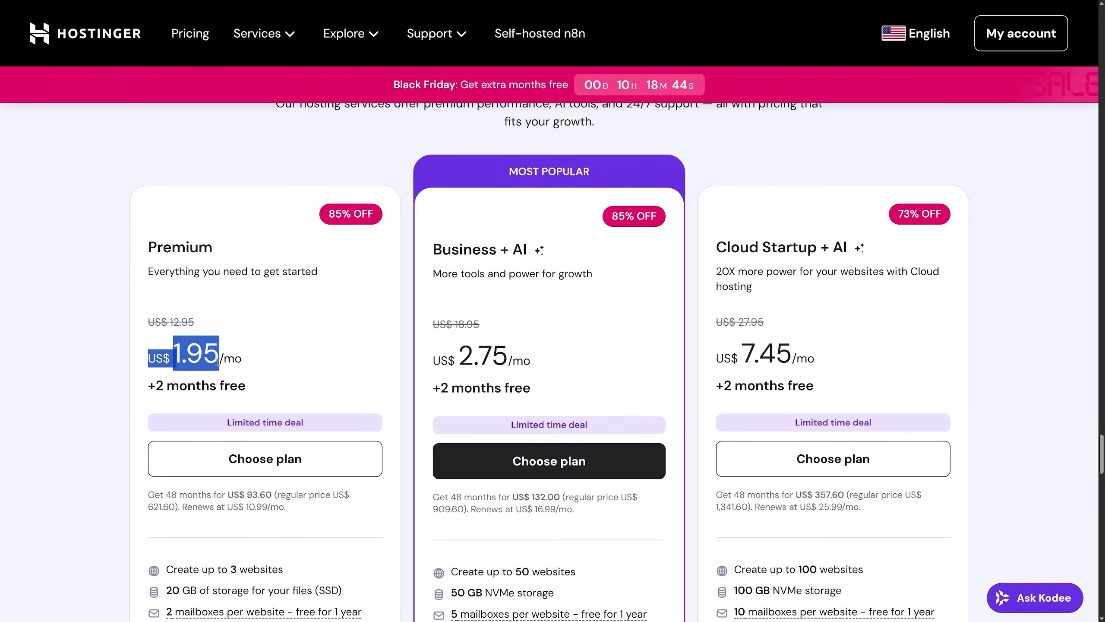
pyautogui.click(212, 358)
pyautogui.scroll(-2, 211, 358)
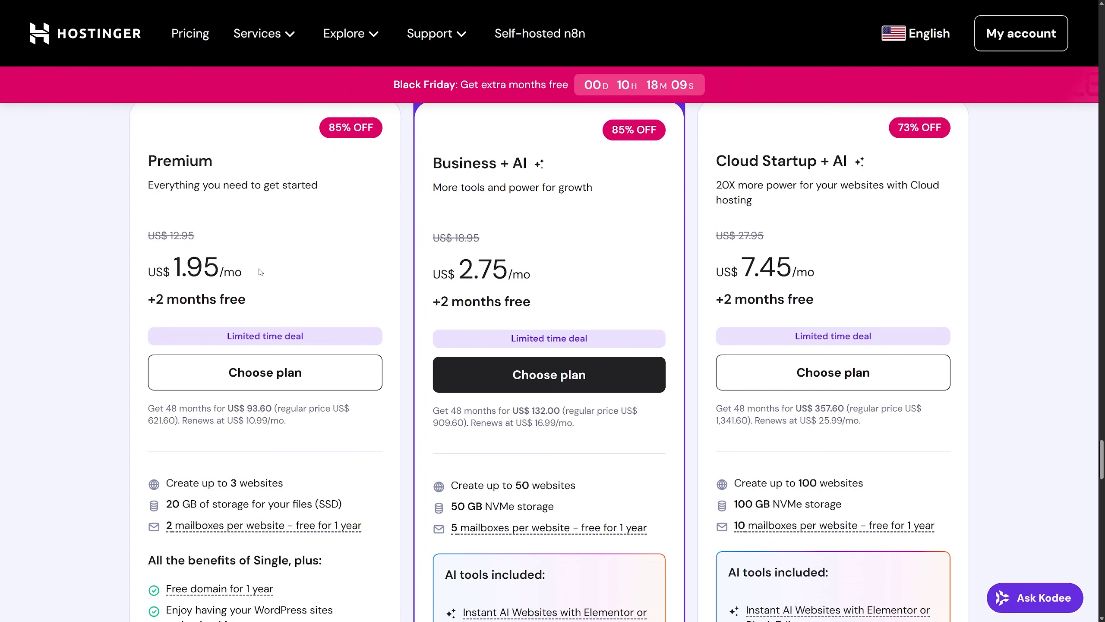
pyautogui.scroll(-1, 260, 271)
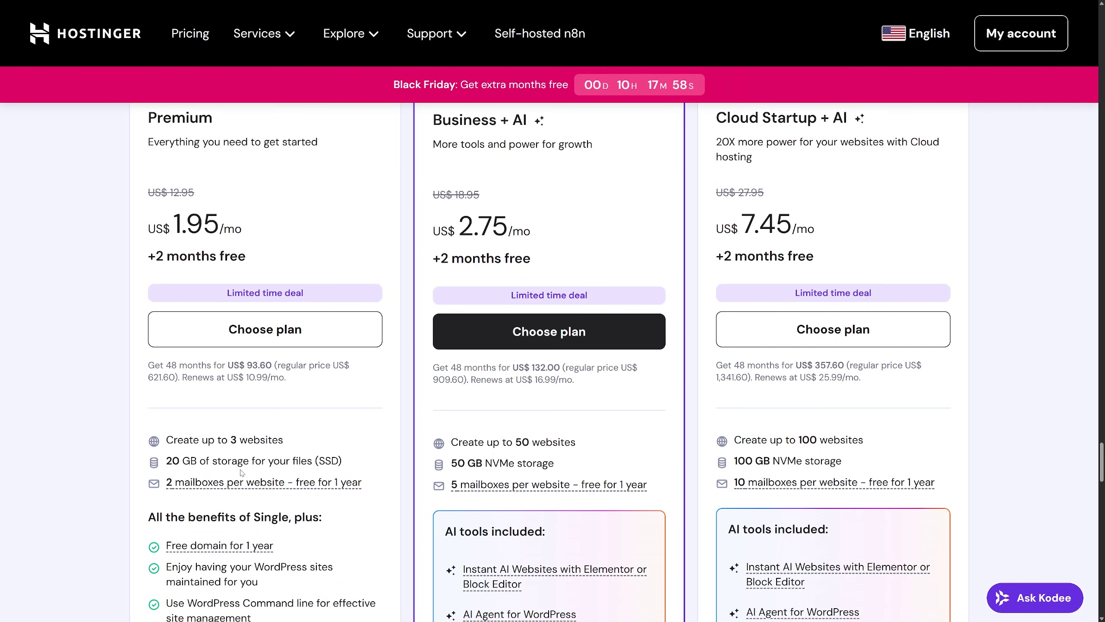
pyautogui.scroll(-2, 210, 374)
pyautogui.scroll(-1, 210, 374)
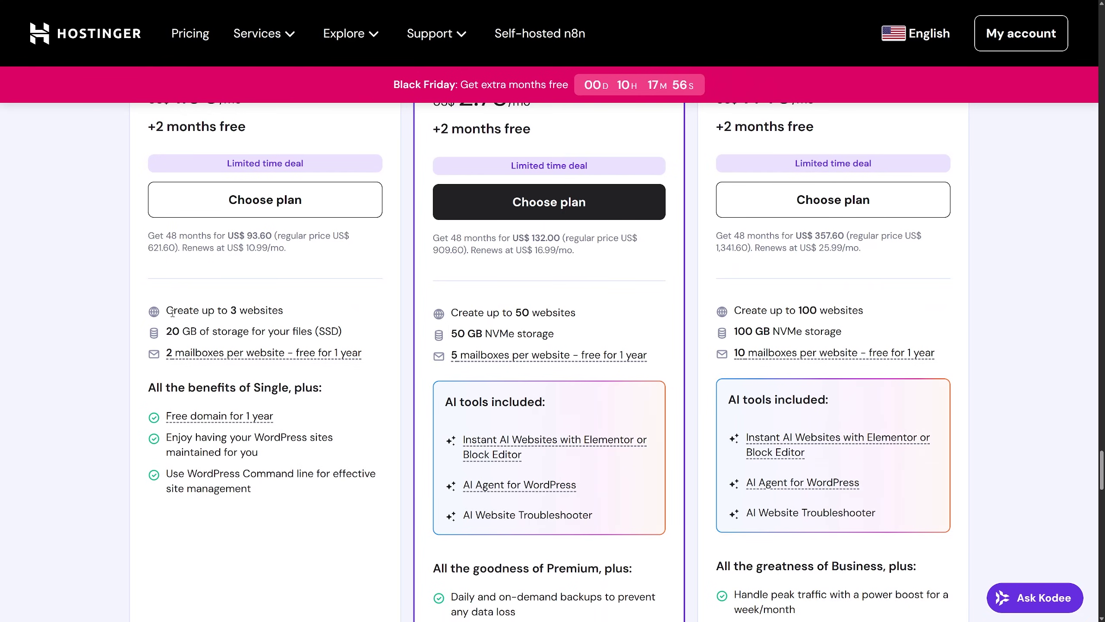
pyautogui.moveTo(165, 310); pyautogui.dragTo(293, 308)
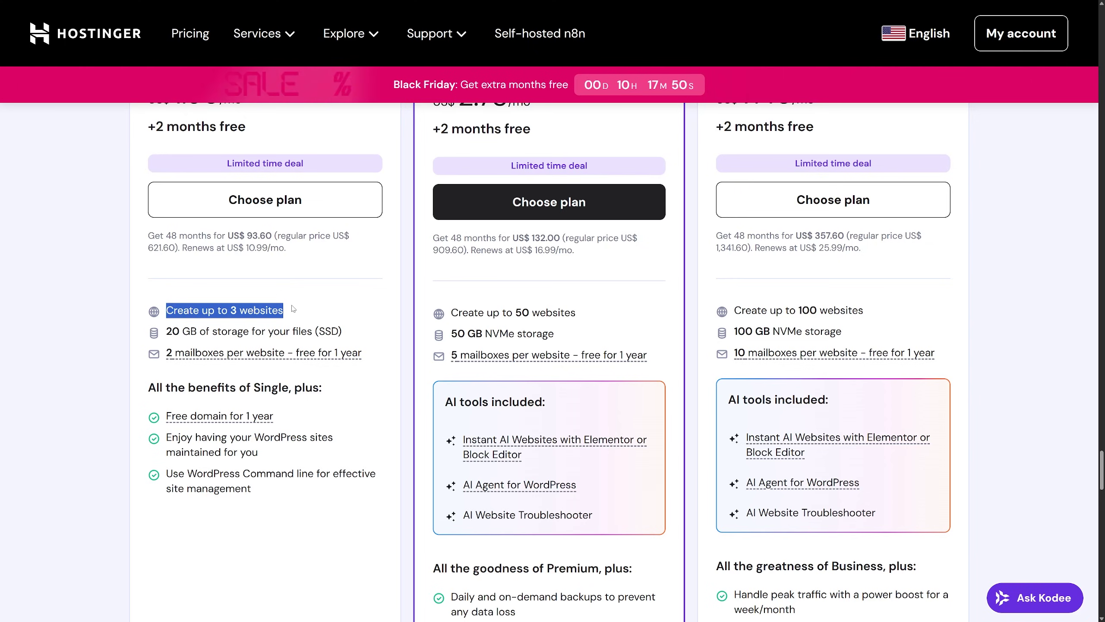
pyautogui.click(294, 309)
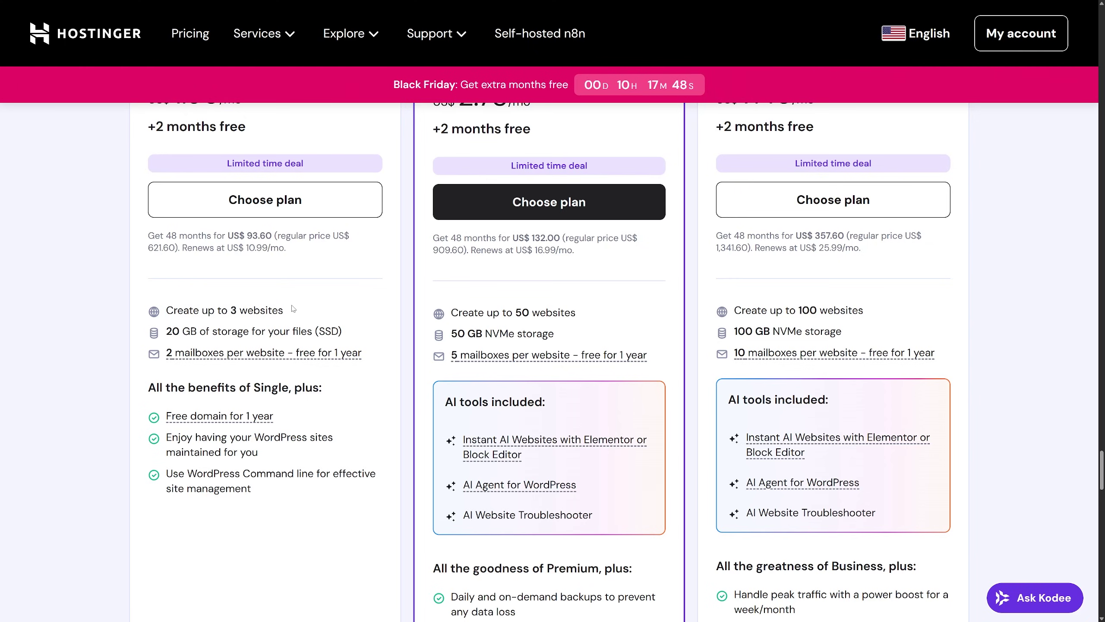
pyautogui.moveTo(338, 333); pyautogui.dragTo(164, 333)
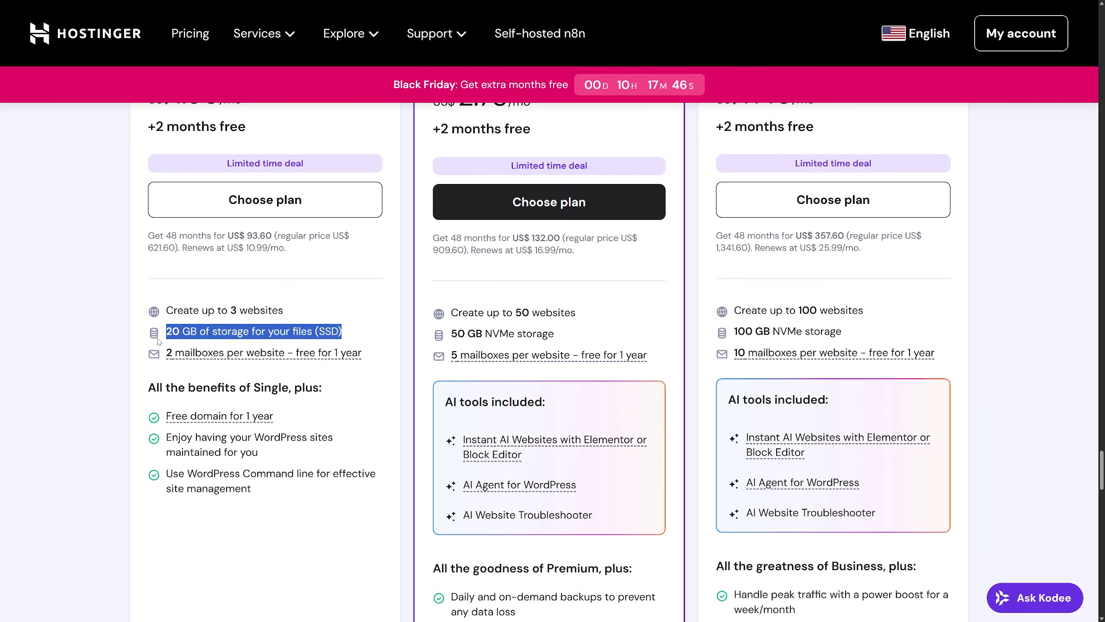
pyautogui.moveTo(338, 332)
pyautogui.mouseDown()
pyautogui.moveTo(318, 332)
pyautogui.moveTo(344, 321)
pyautogui.mouseUp()
pyautogui.moveTo(178, 356)
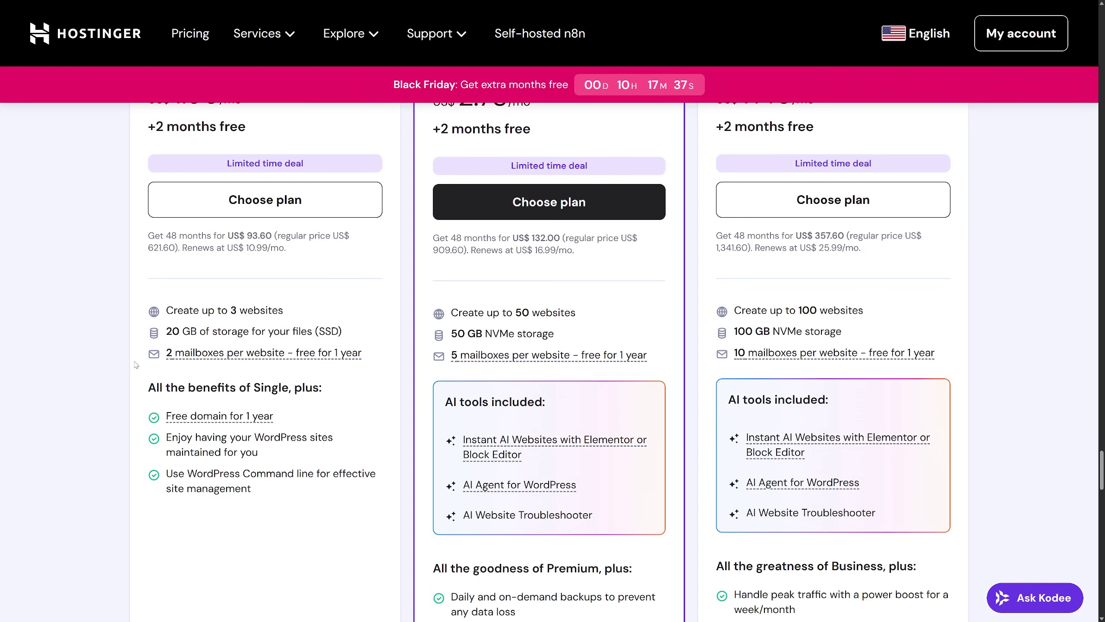
pyautogui.scroll(-1, 212, 392)
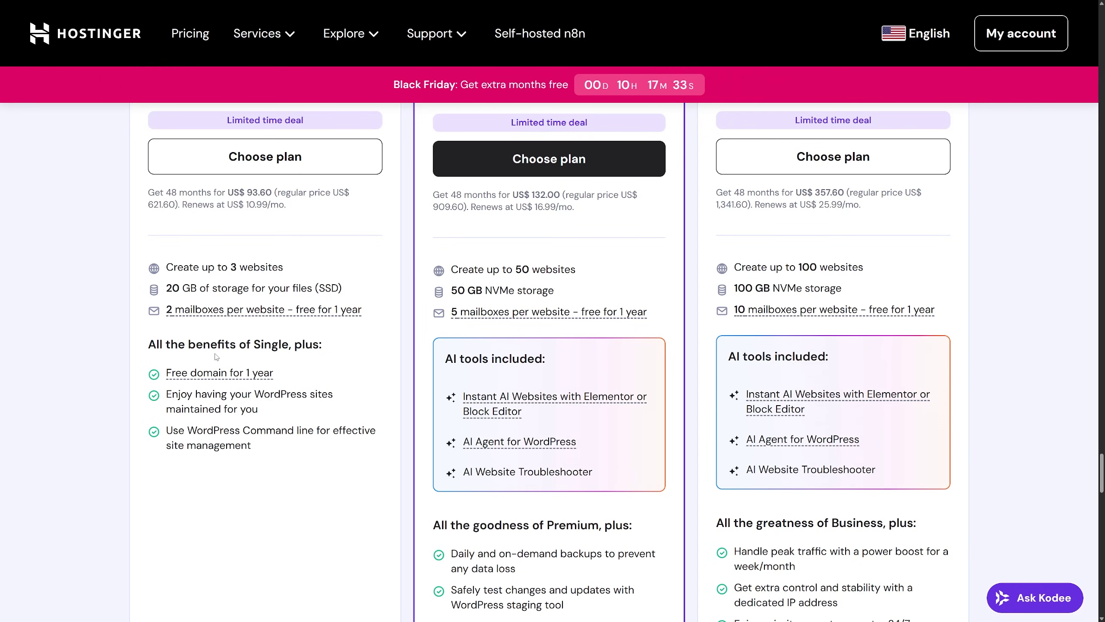
pyautogui.scroll(-2, 216, 357)
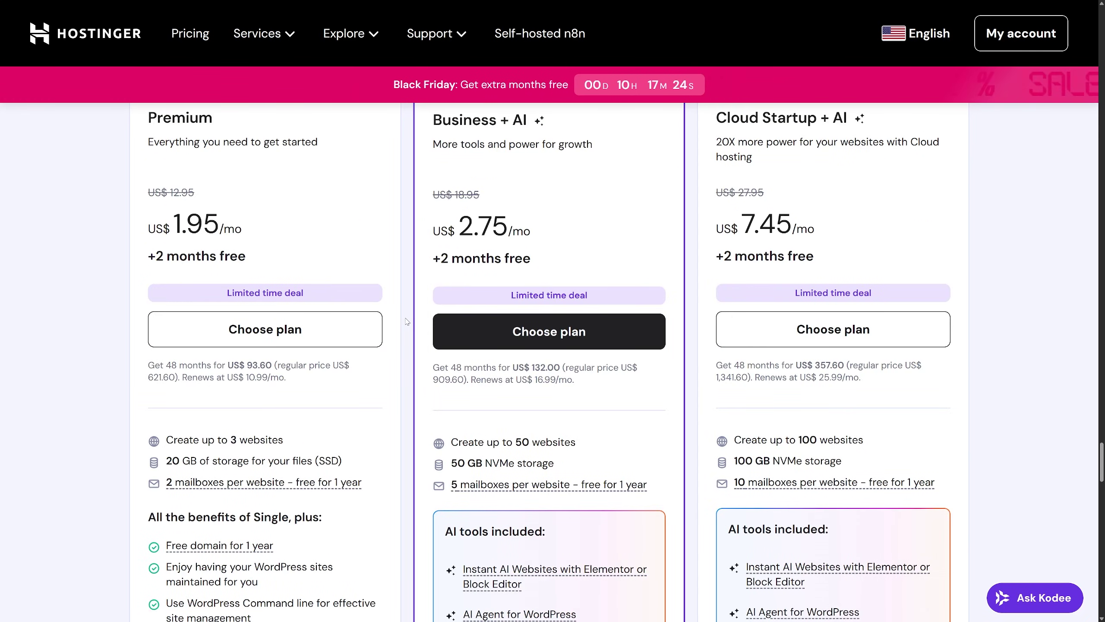
pyautogui.scroll(2, 548, 223)
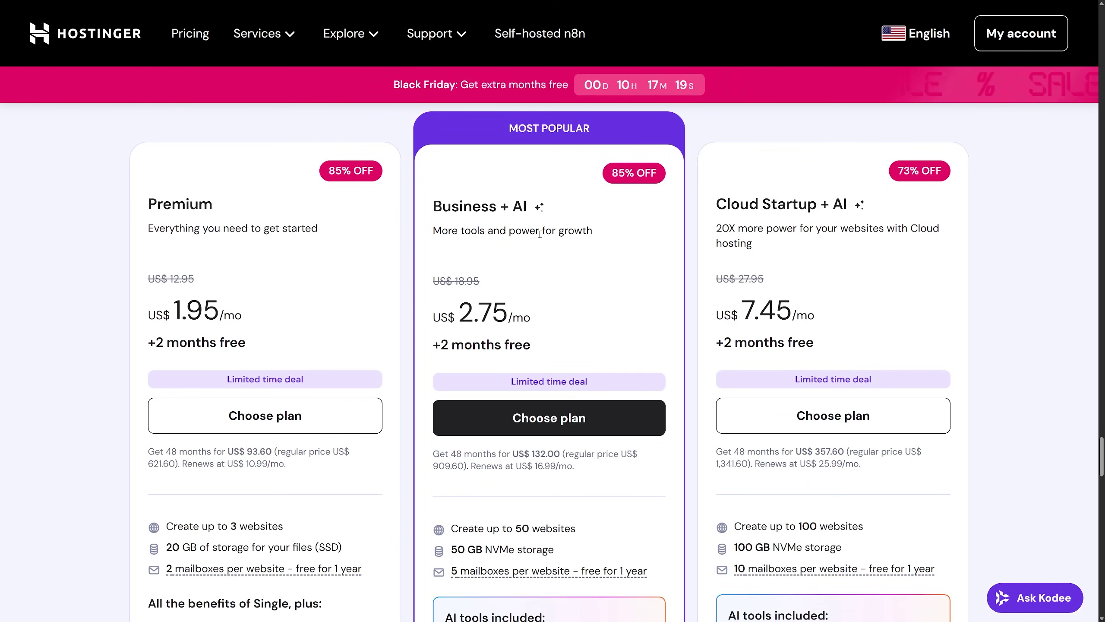
# Step: Choose the Premium Web Hosting plan and apply the coupon code NAFAY3D
pyautogui.click(264, 417)
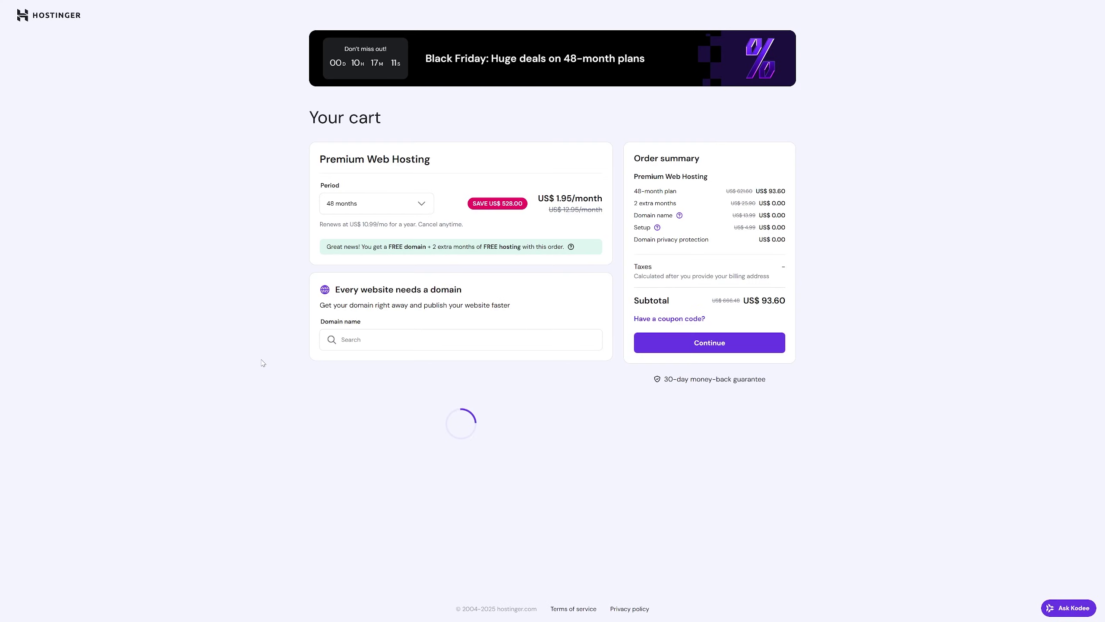
pyautogui.click(687, 319)
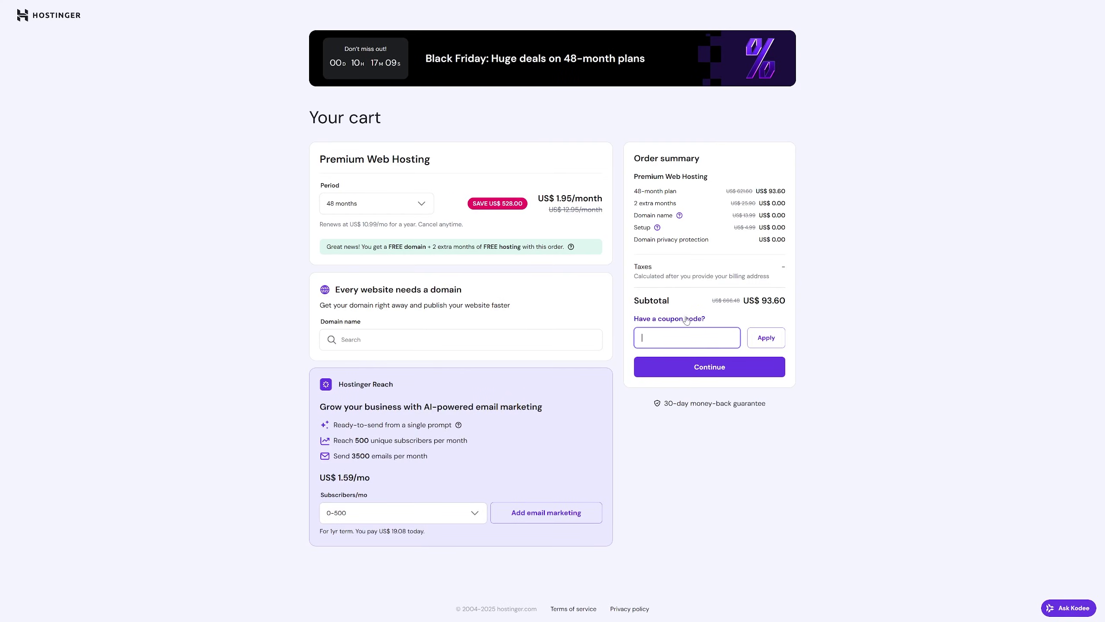
pyautogui.write('NAFAY3D')
pyautogui.click(777, 339)
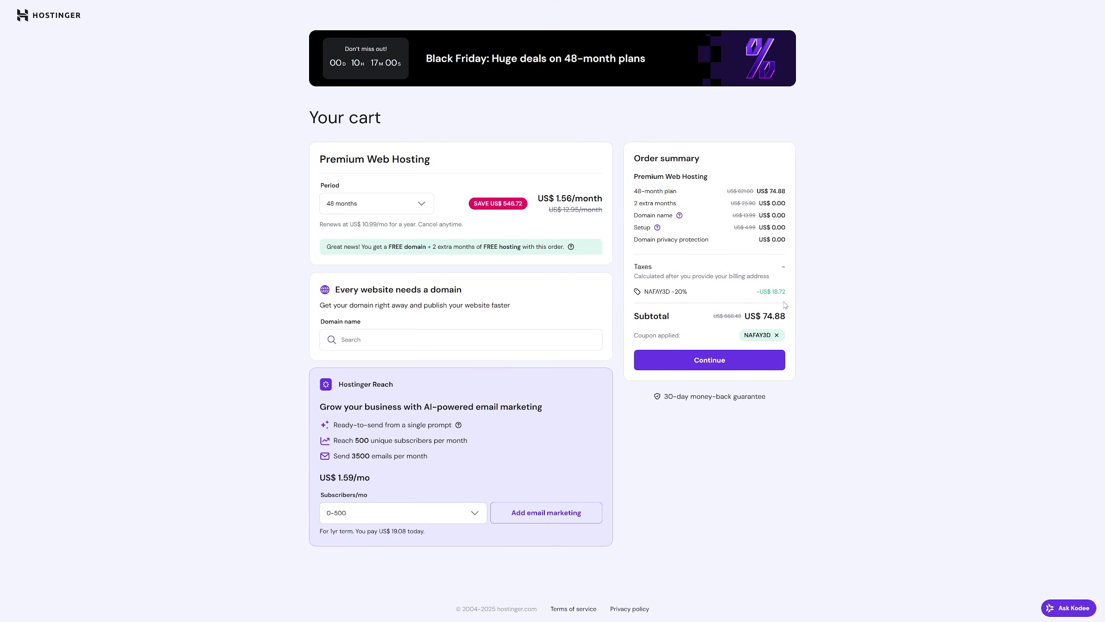
# Step: Set the billing period to 24 months for a US$ 47.04 subtotal and continue past the cart
pyautogui.click(387, 210)
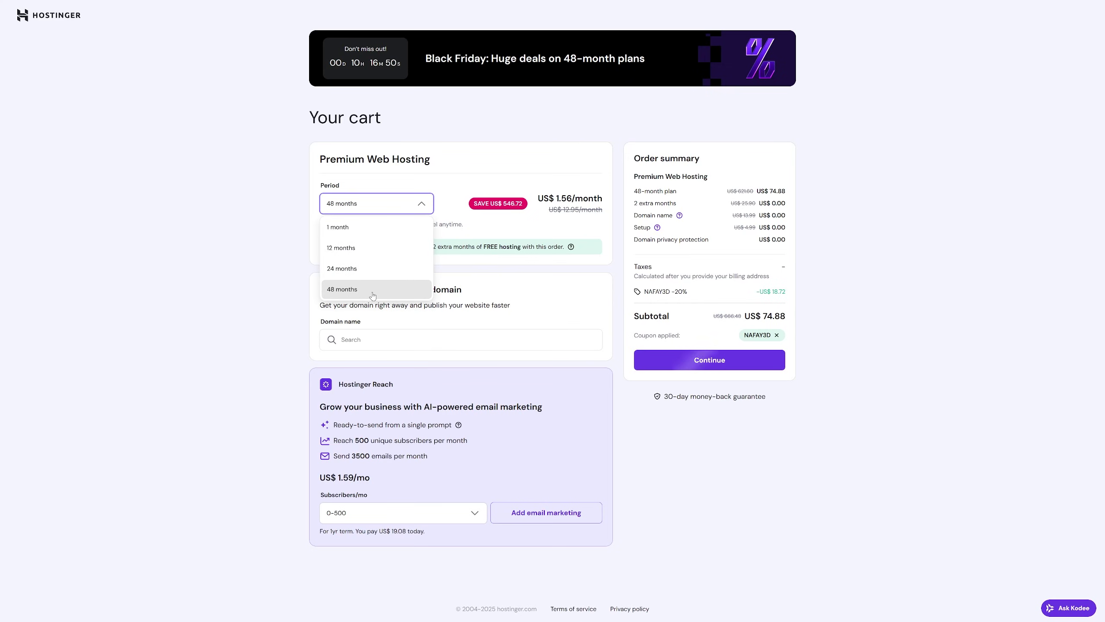
pyautogui.click(373, 278)
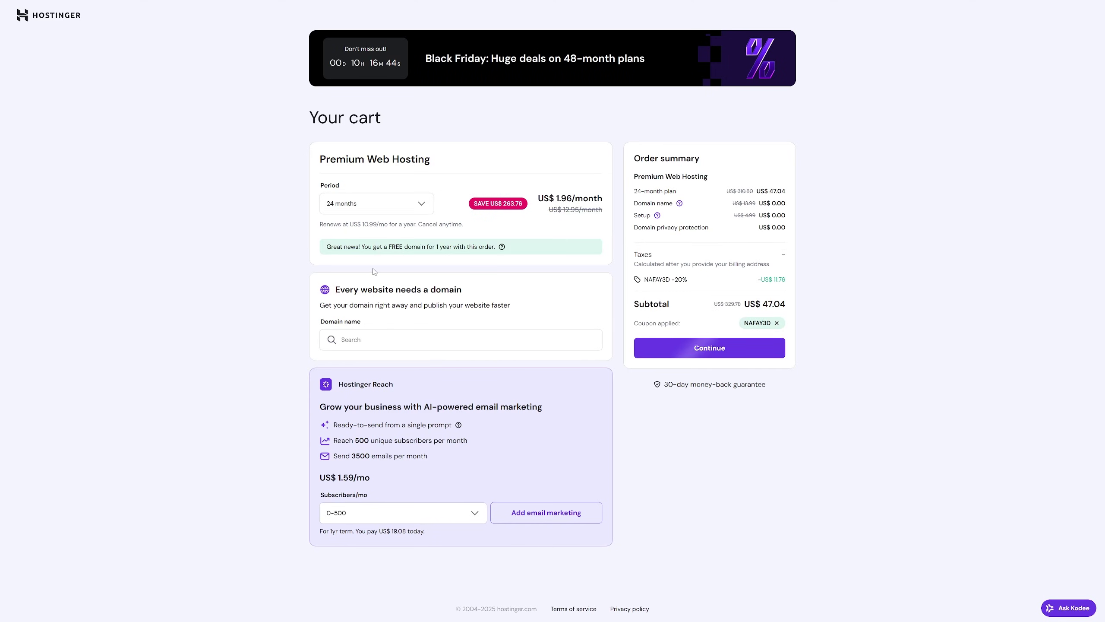
pyautogui.click(357, 340)
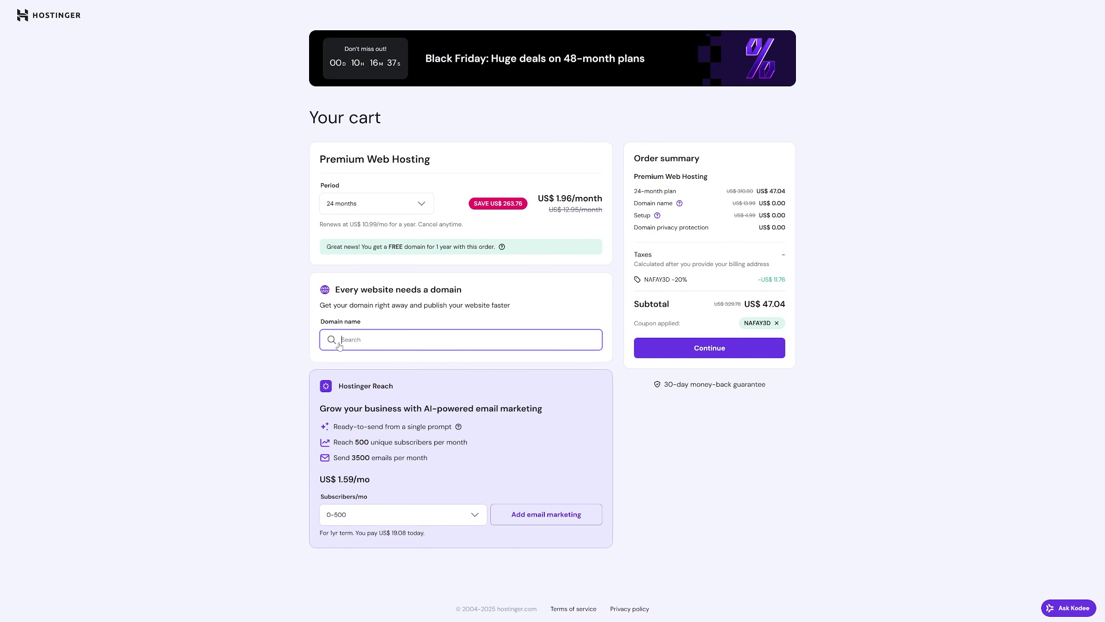
pyautogui.click(689, 356)
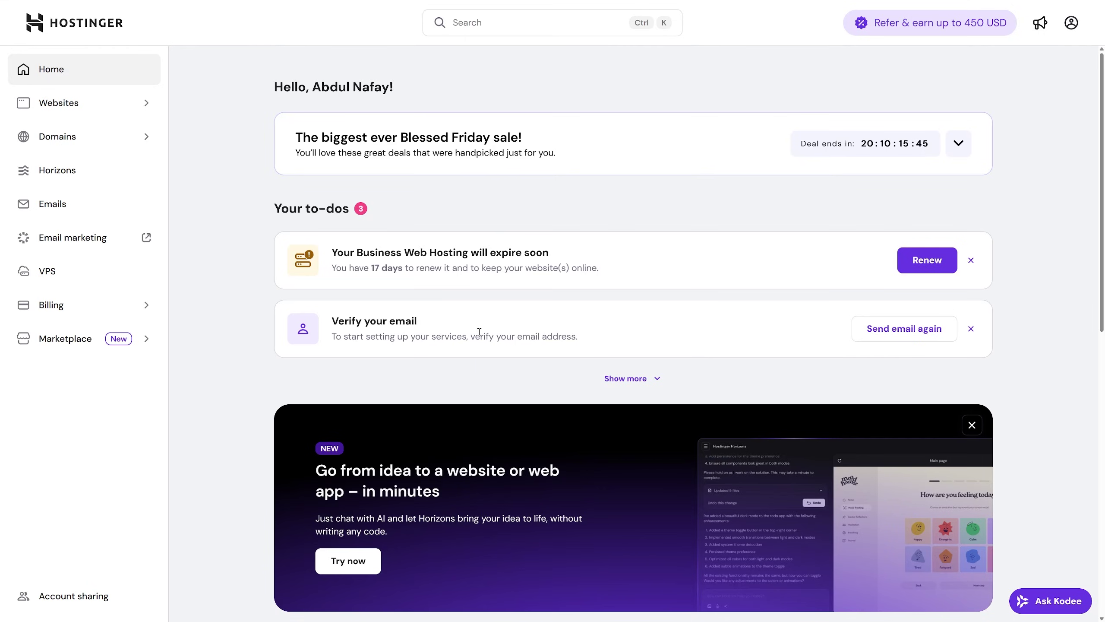
# Step: In the Emails section, start claiming the free email and confirm nafay3d.com as its domain
pyautogui.click(52, 209)
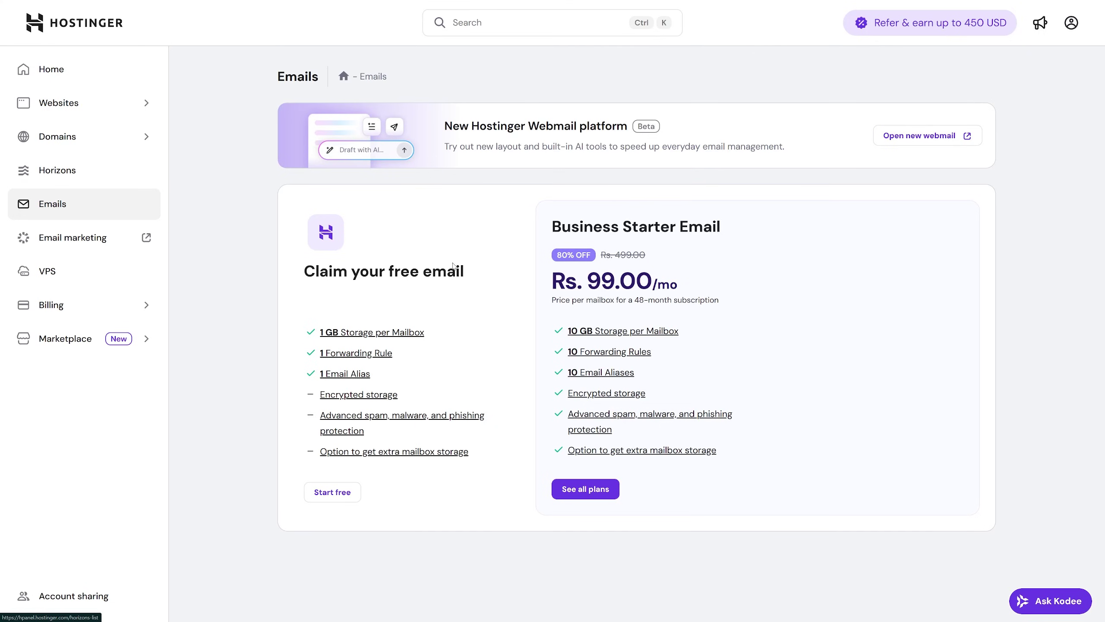
pyautogui.moveTo(299, 272); pyautogui.dragTo(473, 272)
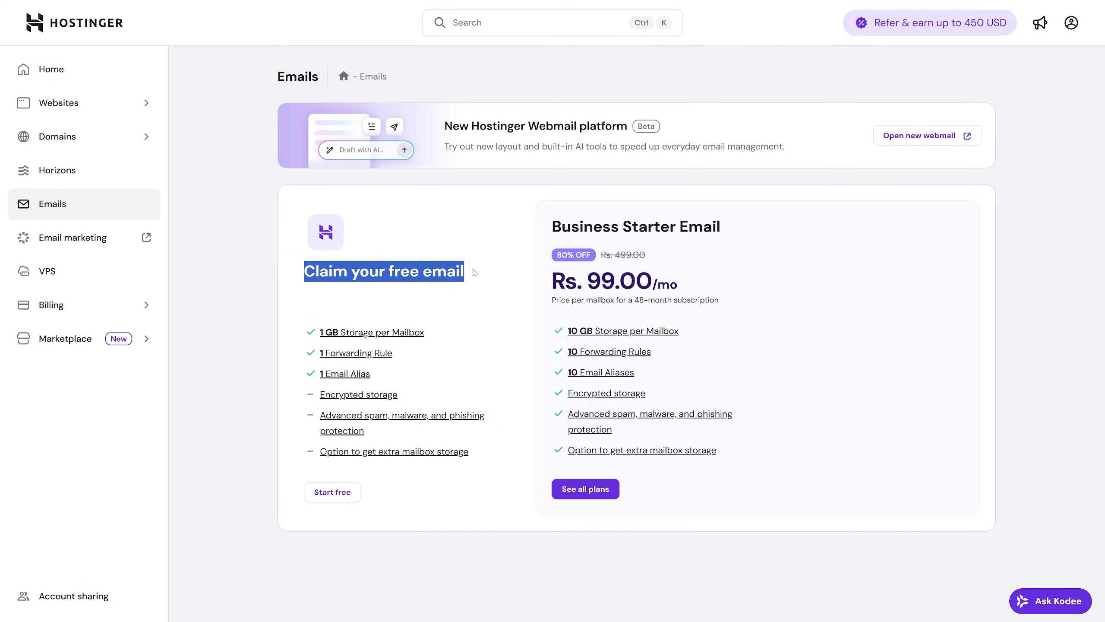
pyautogui.click(480, 272)
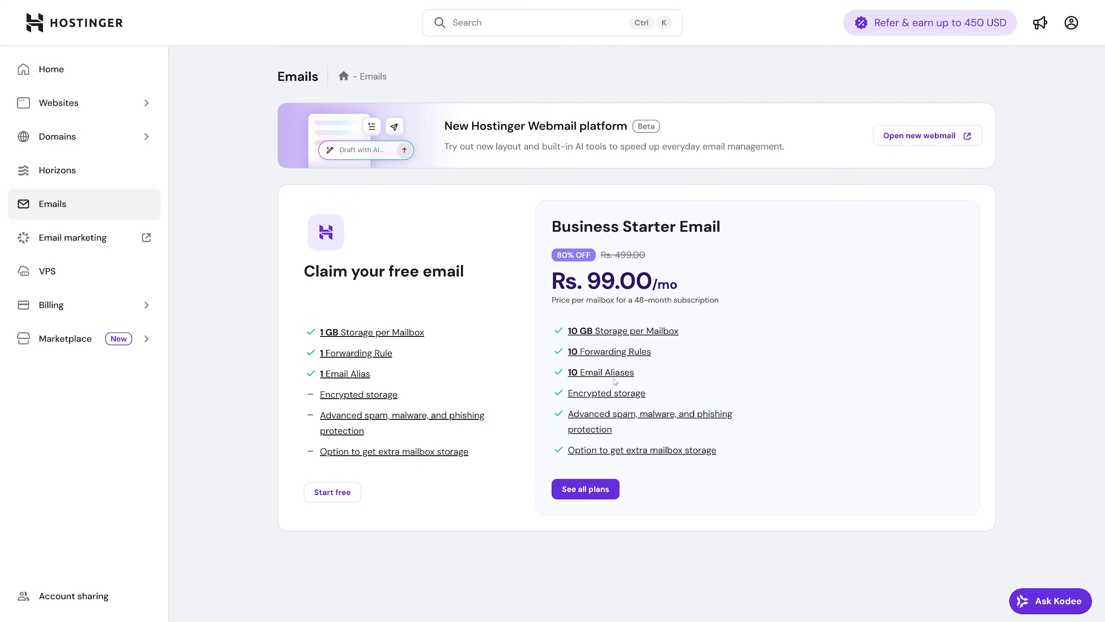
pyautogui.moveTo(576, 380)
pyautogui.moveTo(544, 287); pyautogui.dragTo(653, 285)
pyautogui.click(680, 286)
pyautogui.click(329, 493)
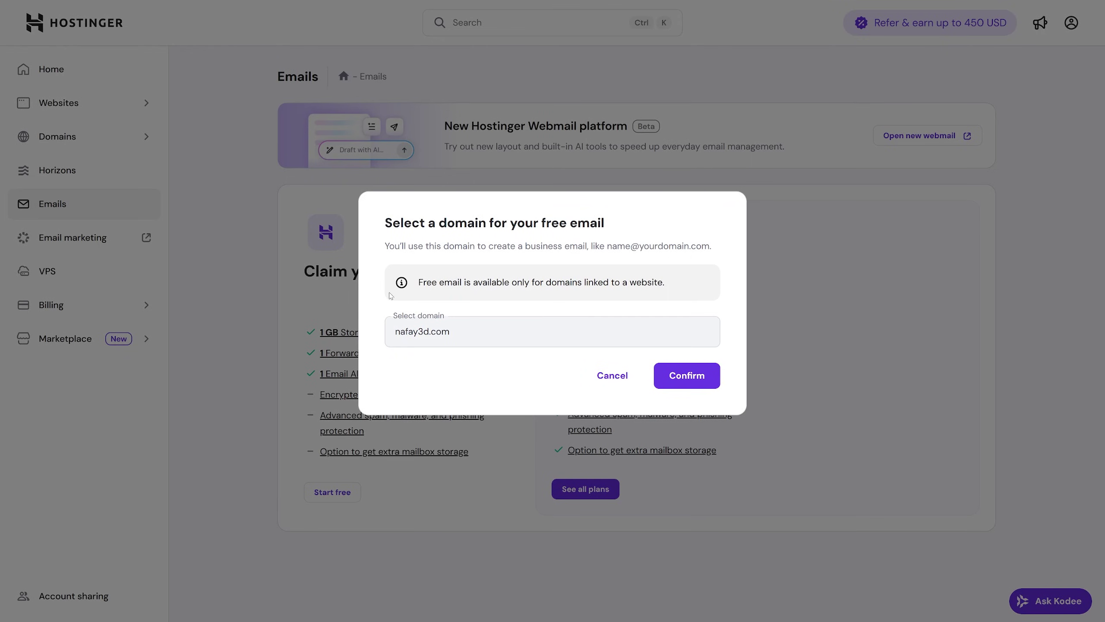
pyautogui.click(687, 376)
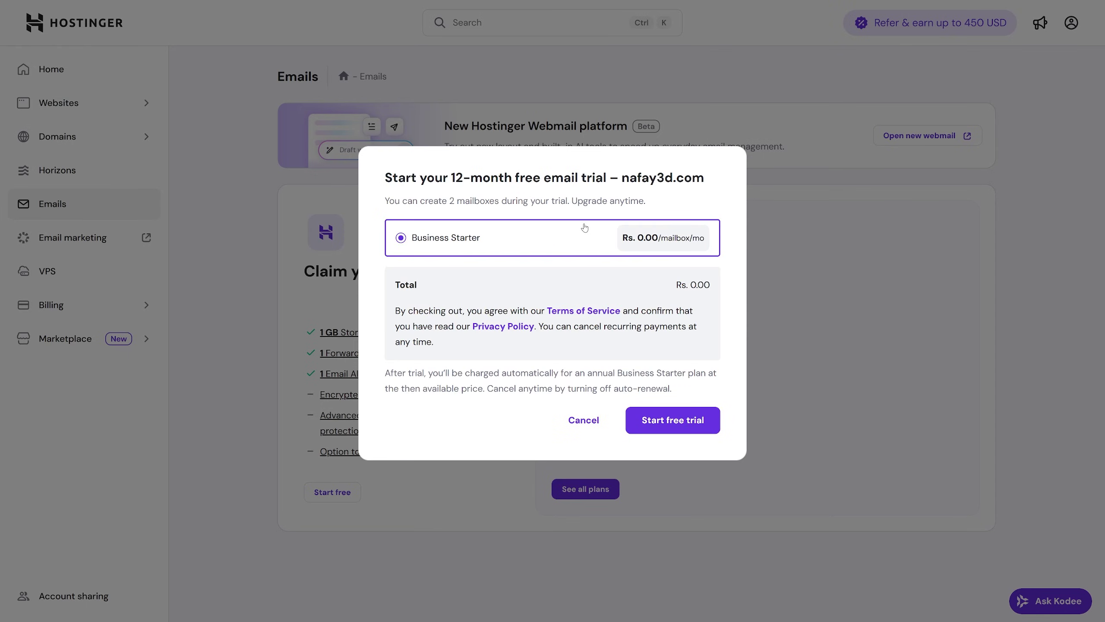
# Step: Start the 12-month free Business Starter email trial at Rs. 0.00
pyautogui.click(672, 419)
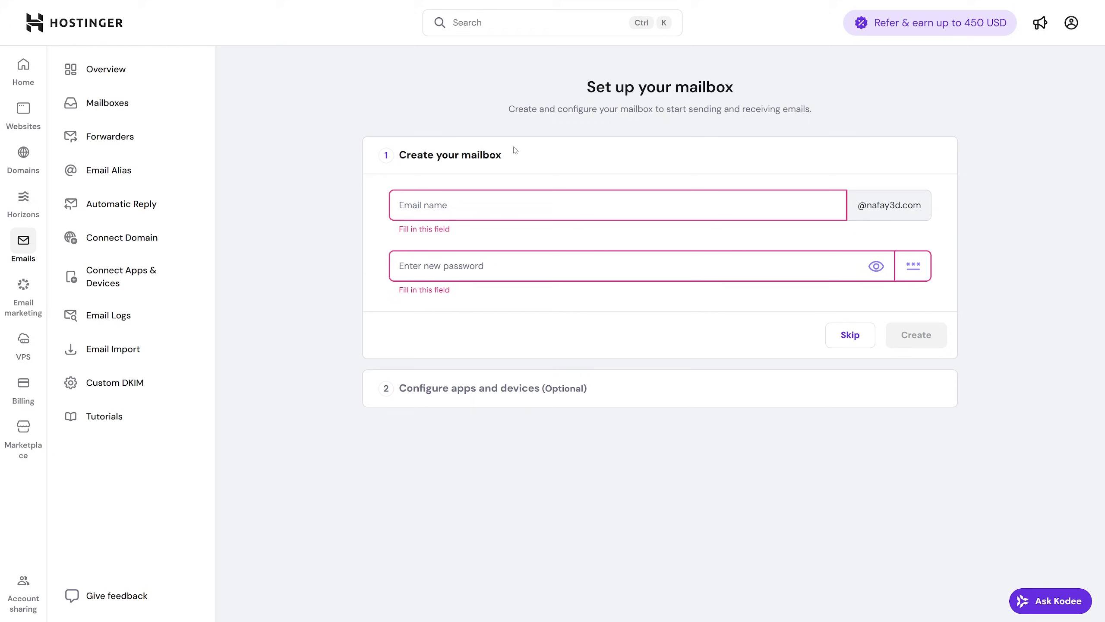
pyautogui.click(470, 206)
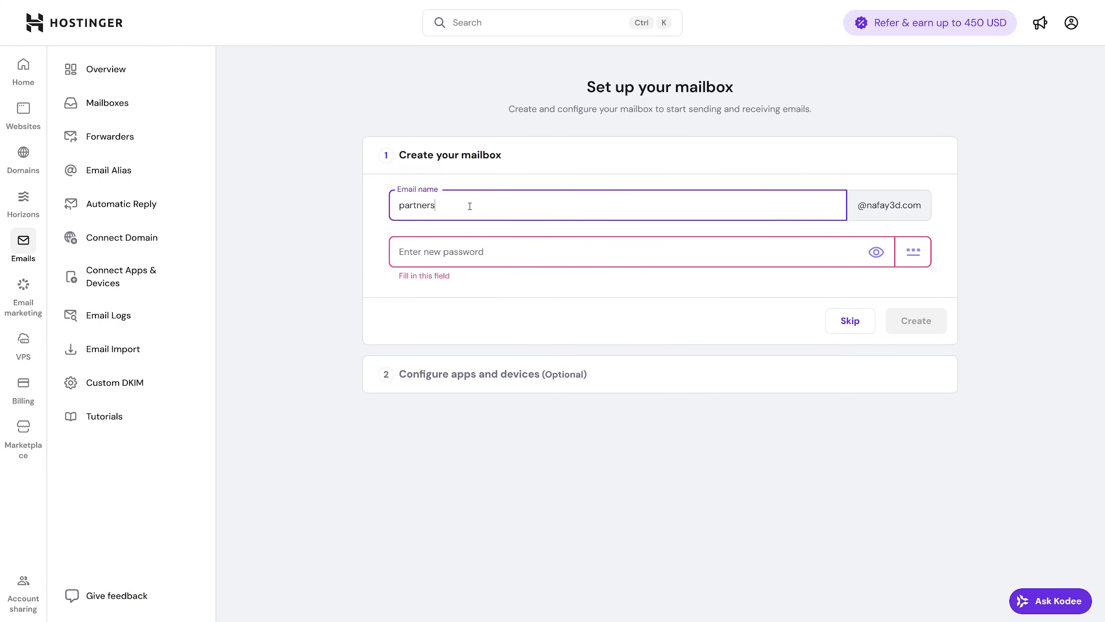
pyautogui.click(503, 160)
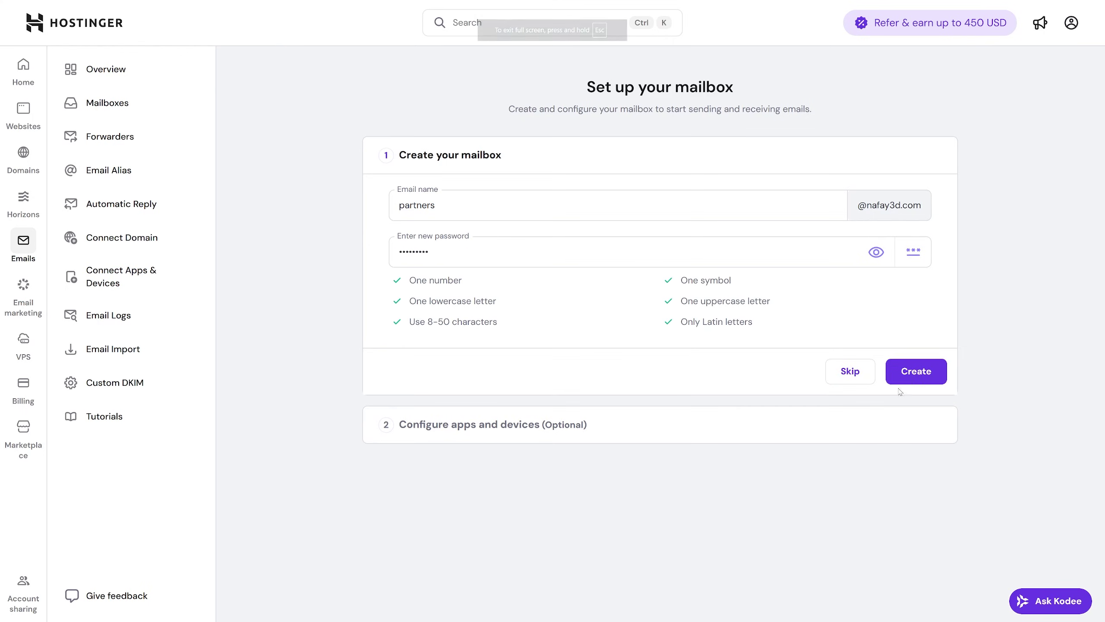
pyautogui.click(916, 371)
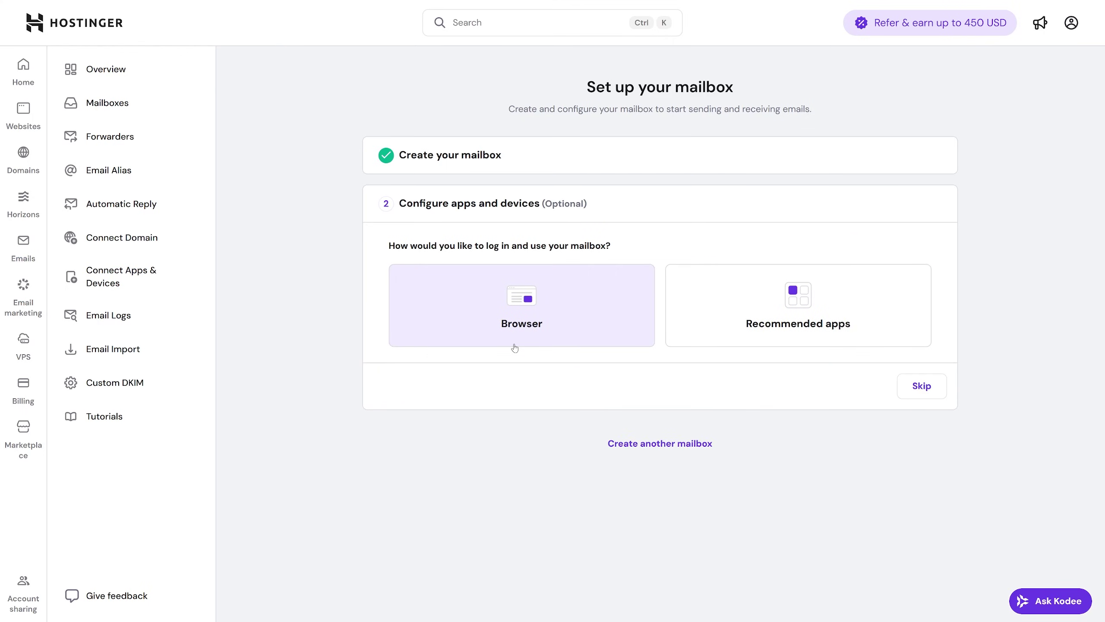
# Step: Choose browser access for the mailbox and open its webmail login in a new window
pyautogui.click(472, 303)
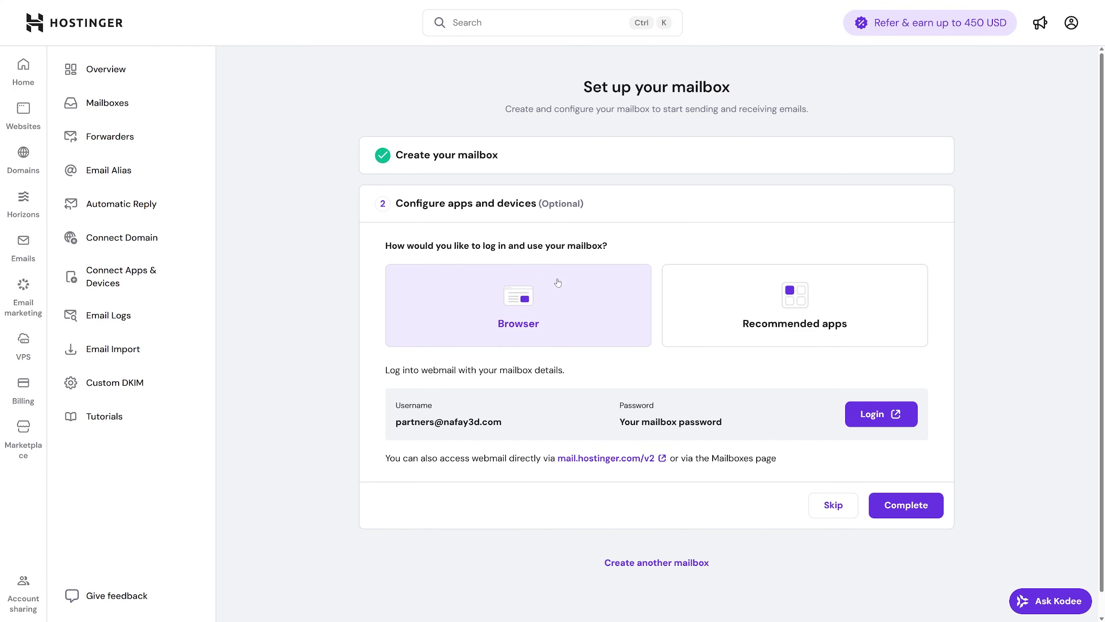
pyautogui.click(719, 302)
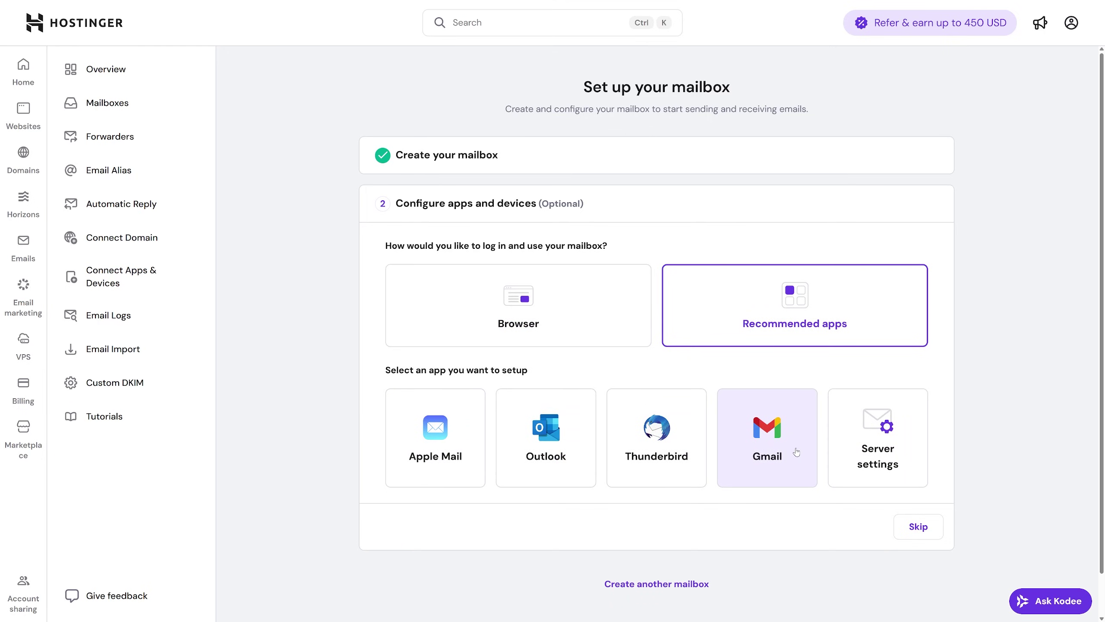
pyautogui.click(607, 342)
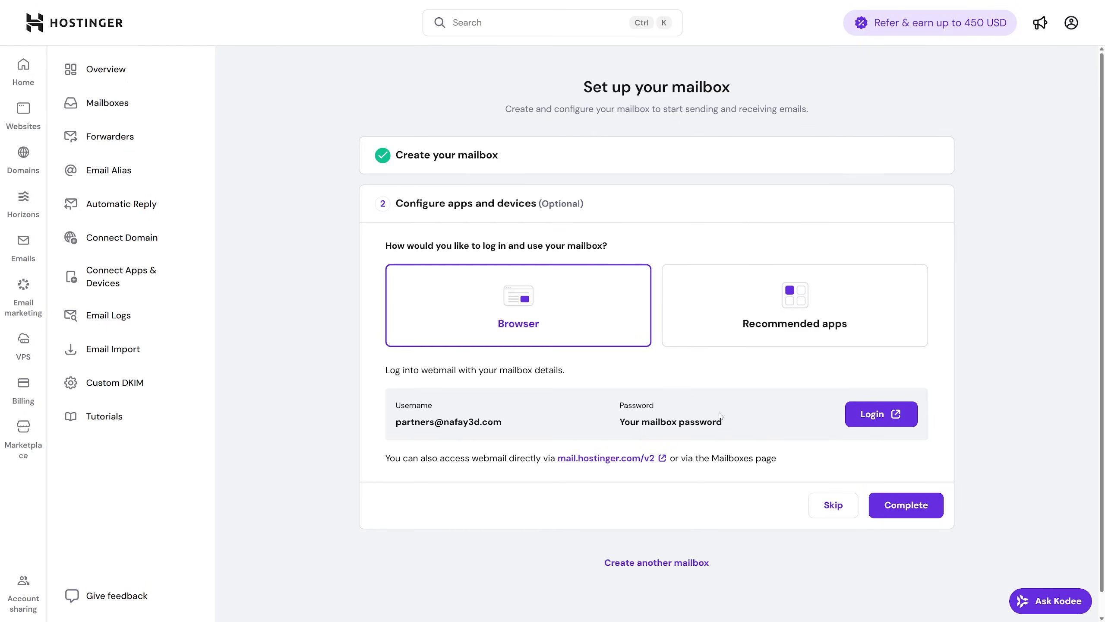
pyautogui.click(861, 411)
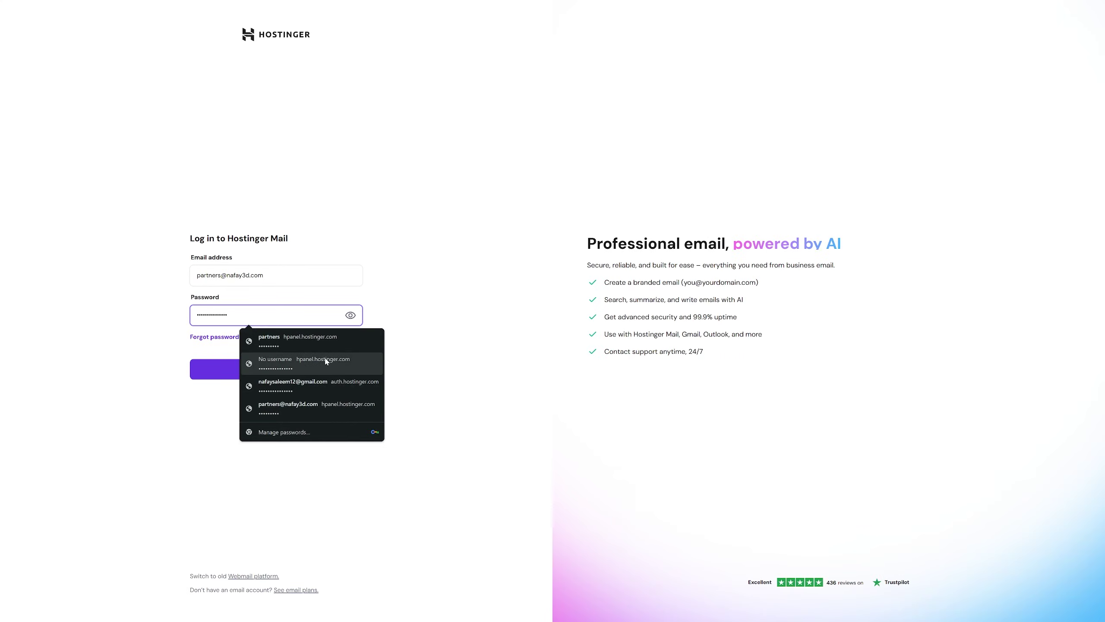
# Step: Log in to Hostinger Mail with the saved mailbox password and start a new message
pyautogui.click(313, 341)
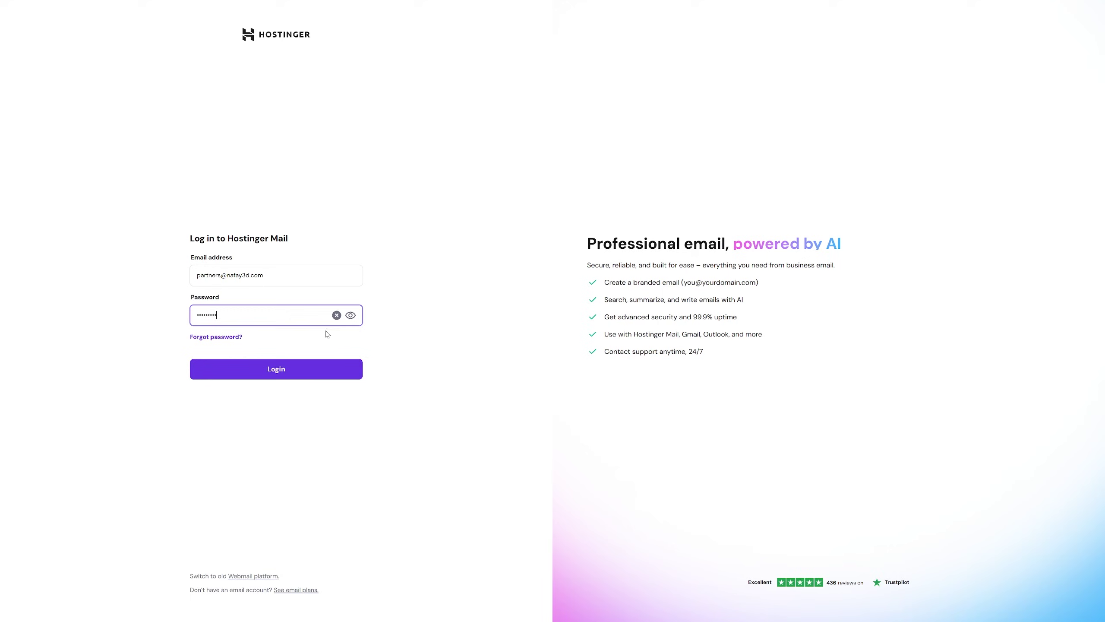
pyautogui.click(322, 369)
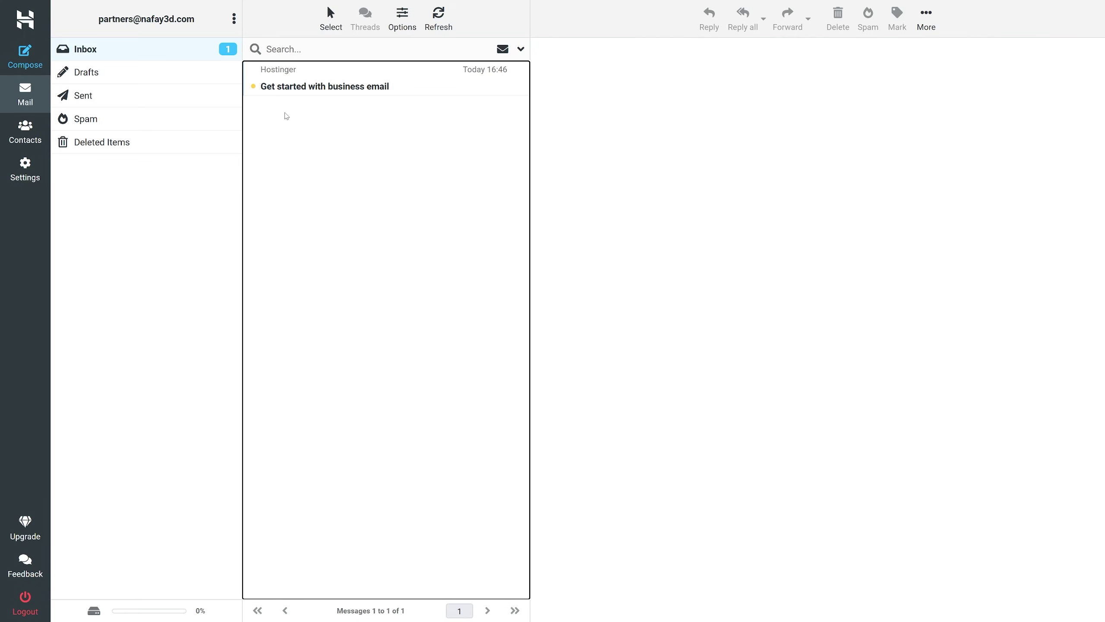
pyautogui.click(25, 57)
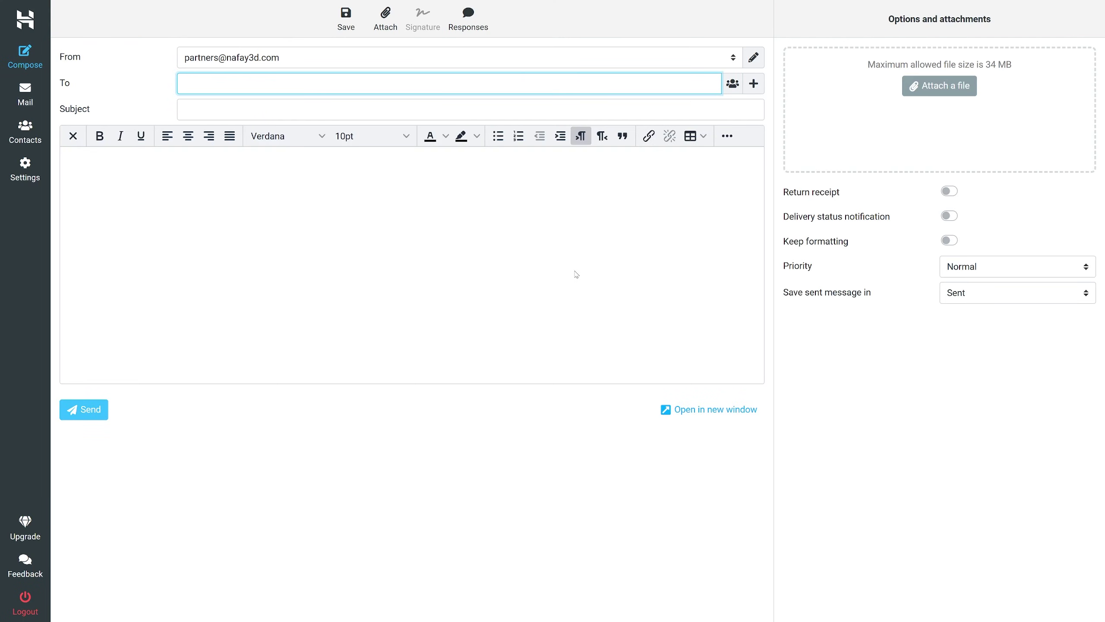
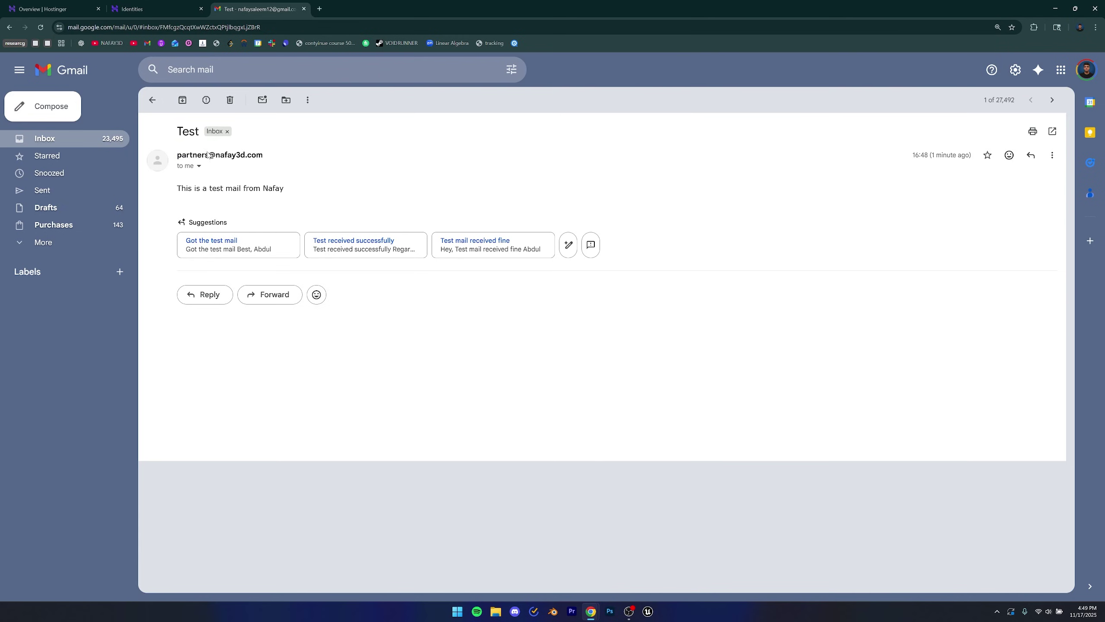
# Step: Address the test to the personal Gmail account, then check its sender details in Gmail
pyautogui.click(199, 166)
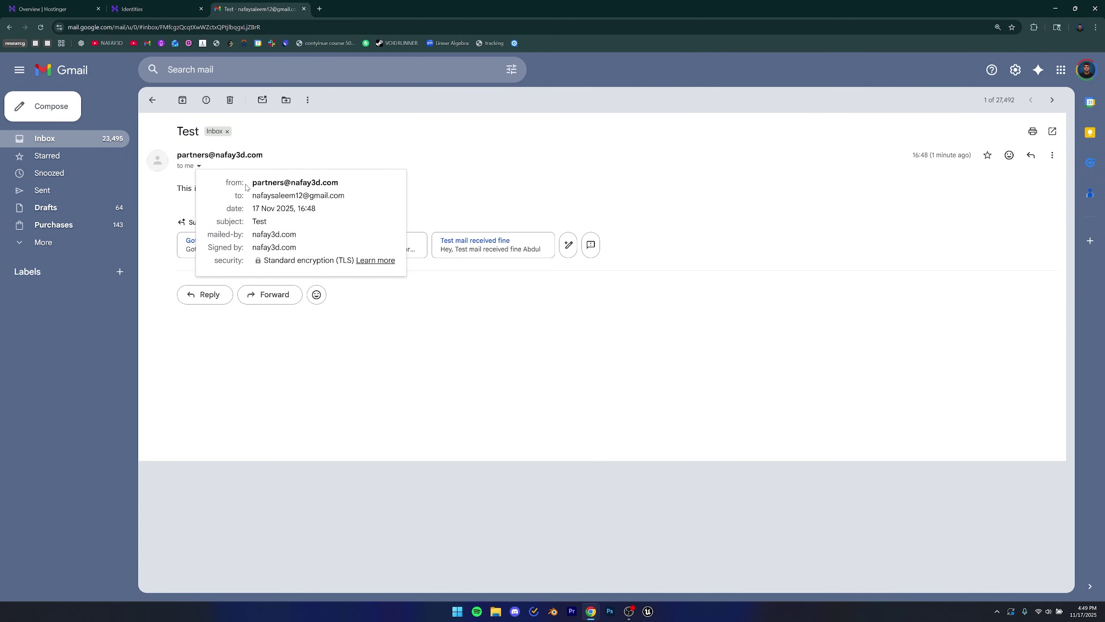
pyautogui.moveTo(251, 182); pyautogui.dragTo(349, 188)
pyautogui.click(364, 167)
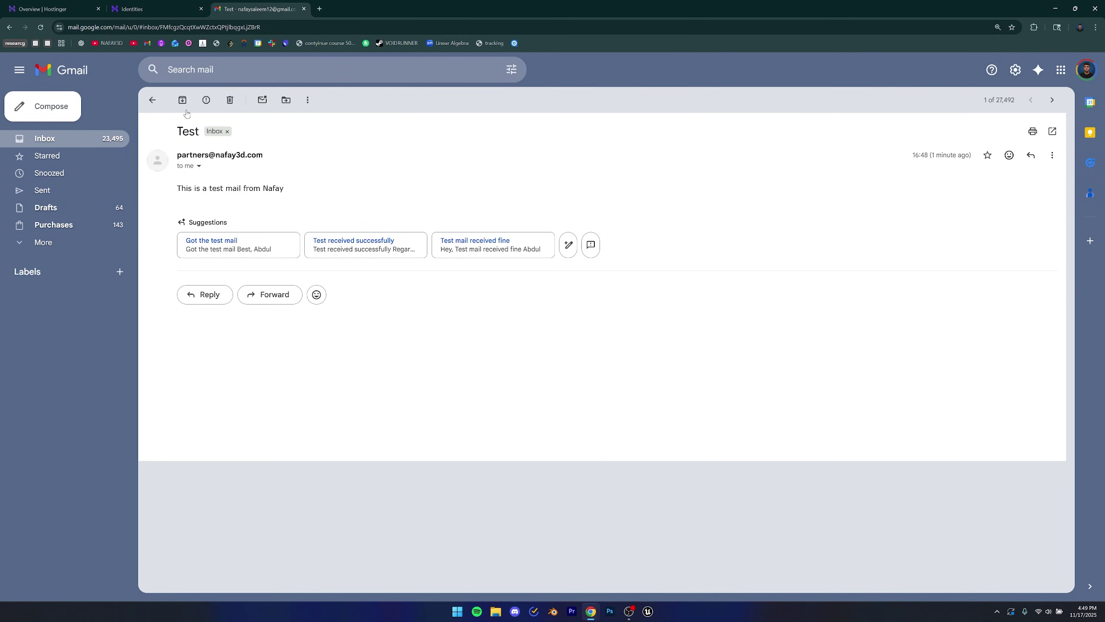
pyautogui.click(151, 101)
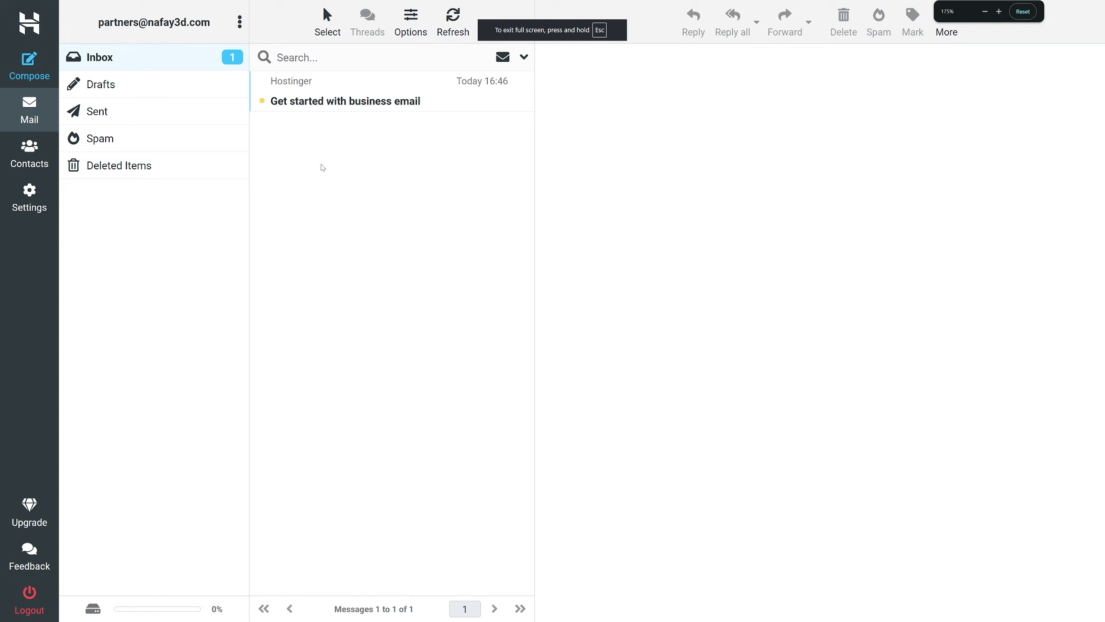
# Step: In Settings > Identities, set the partners identity's display name to Nafay 3D and save
pyautogui.click(25, 198)
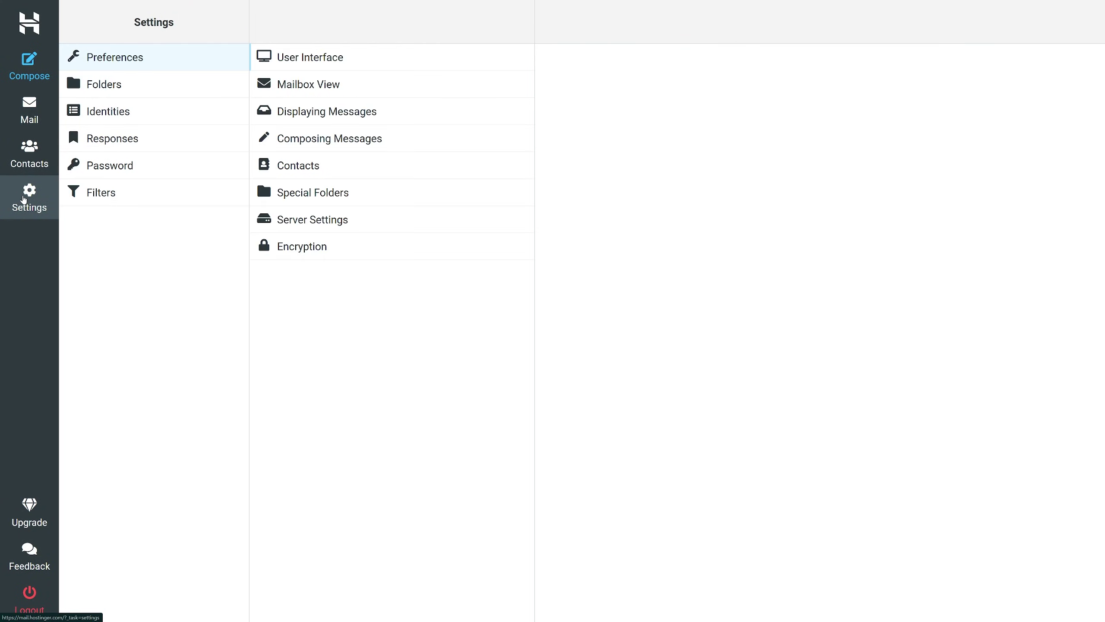
pyautogui.click(87, 110)
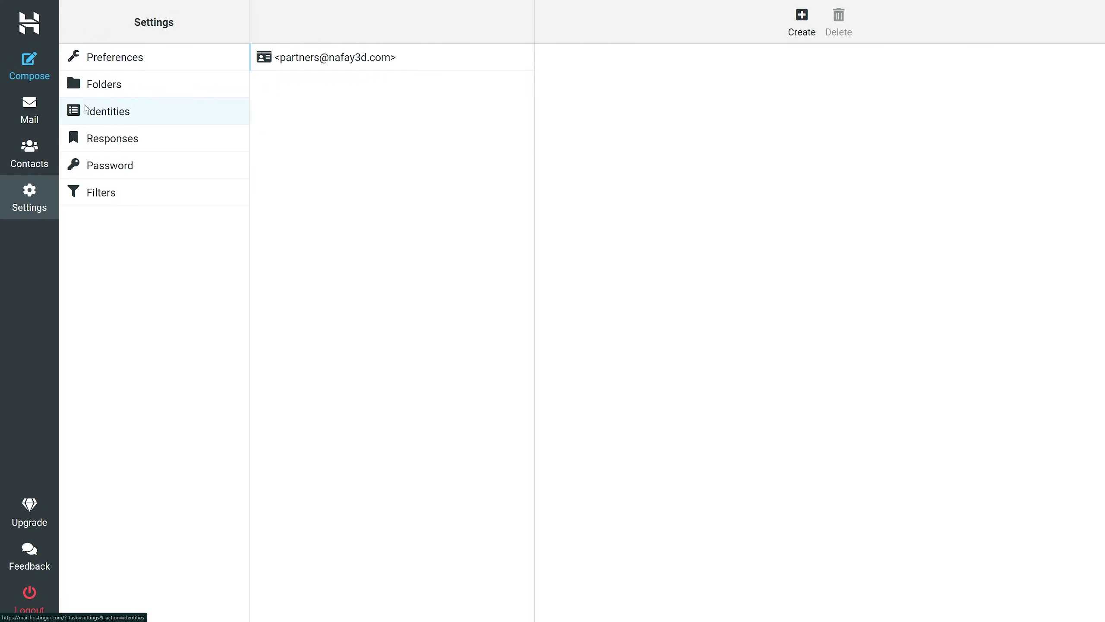
pyautogui.click(292, 60)
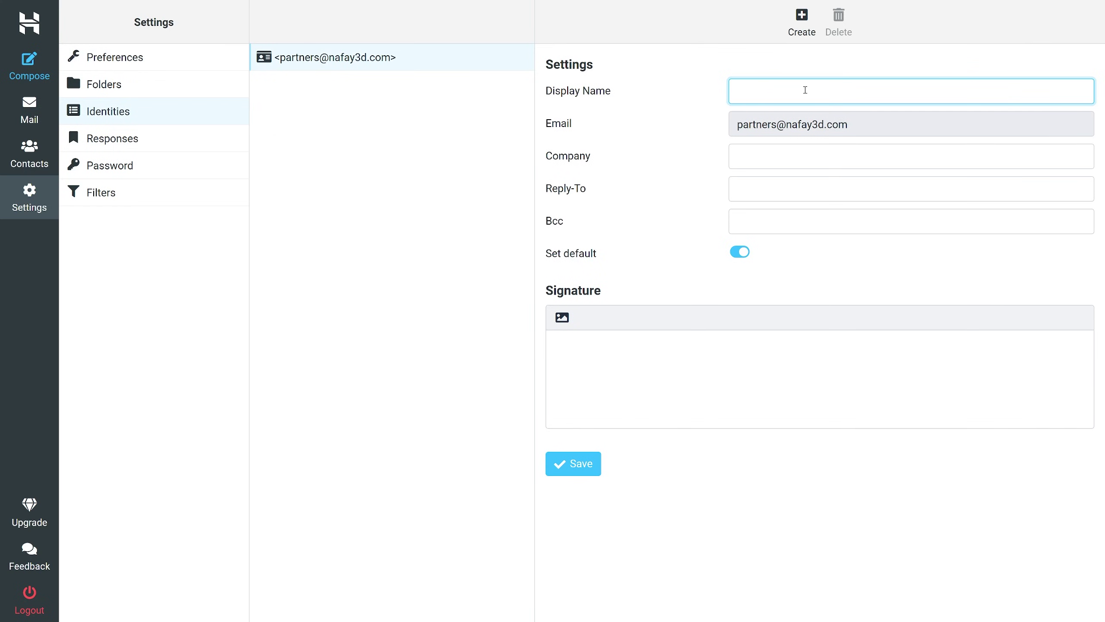
pyautogui.write('Nafay 3D')
pyautogui.click(571, 469)
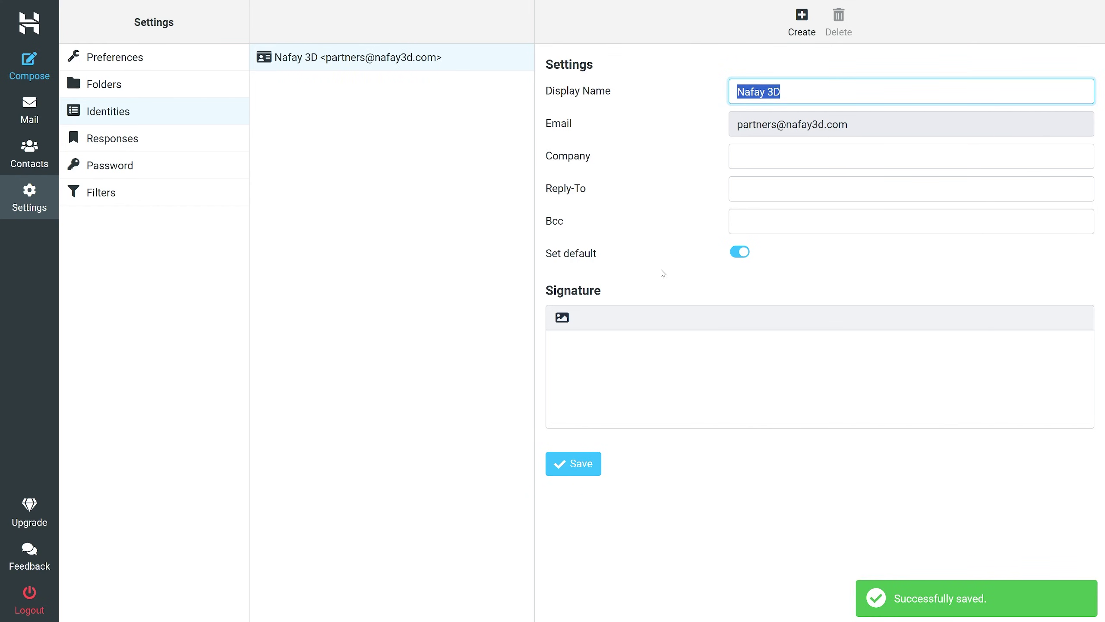
pyautogui.click(618, 334)
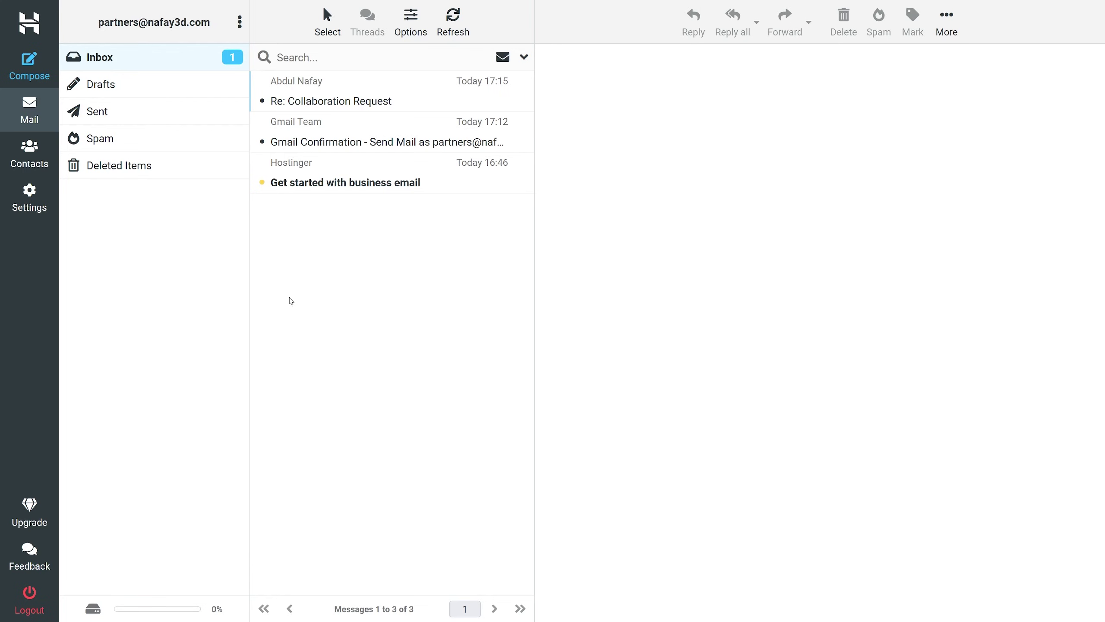
pyautogui.hotkey('ctrl', 'shift', 'Tab')
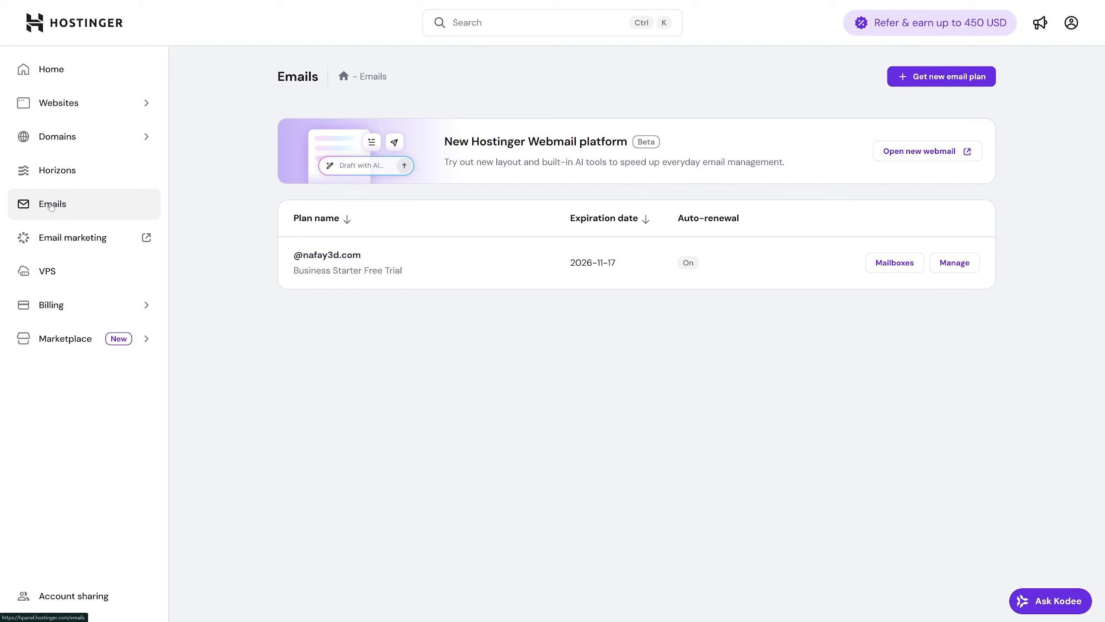
pyautogui.click(894, 263)
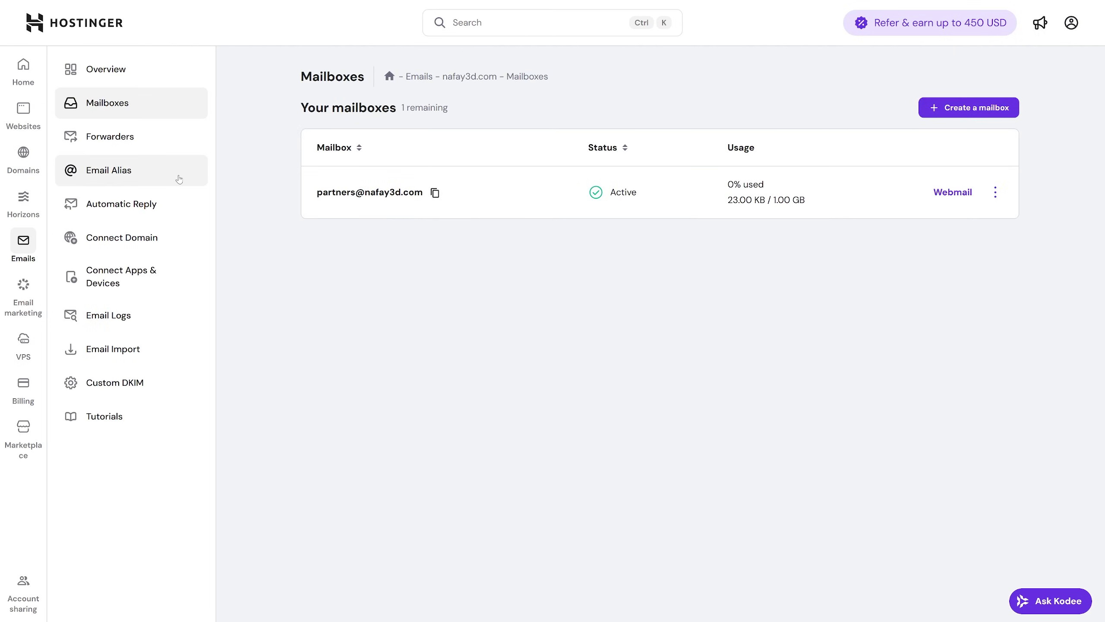
pyautogui.click(136, 139)
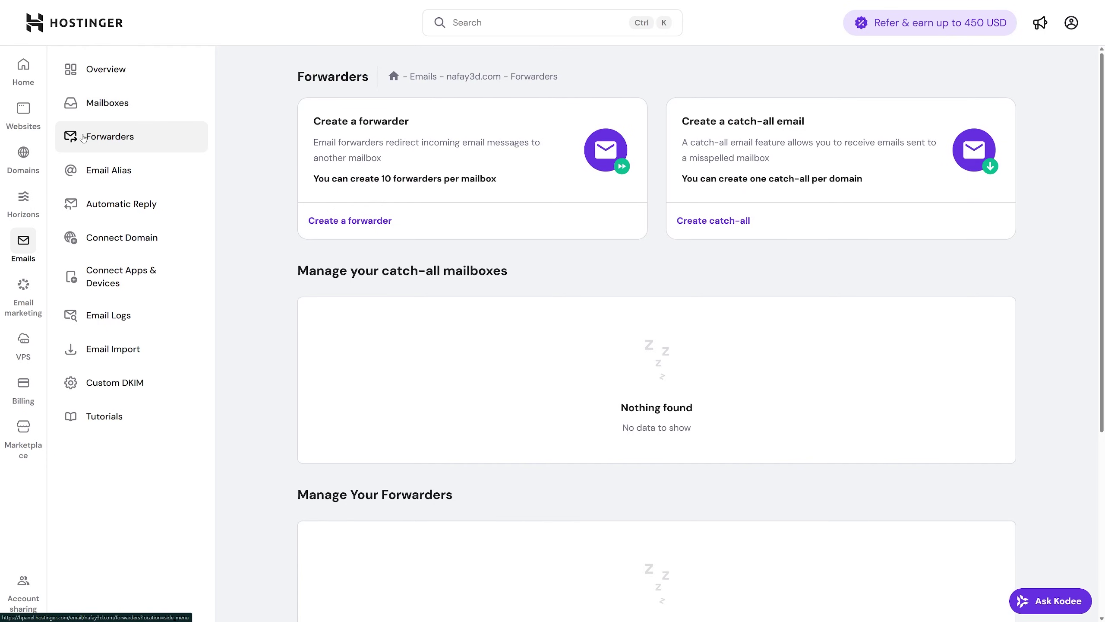
pyautogui.click(352, 221)
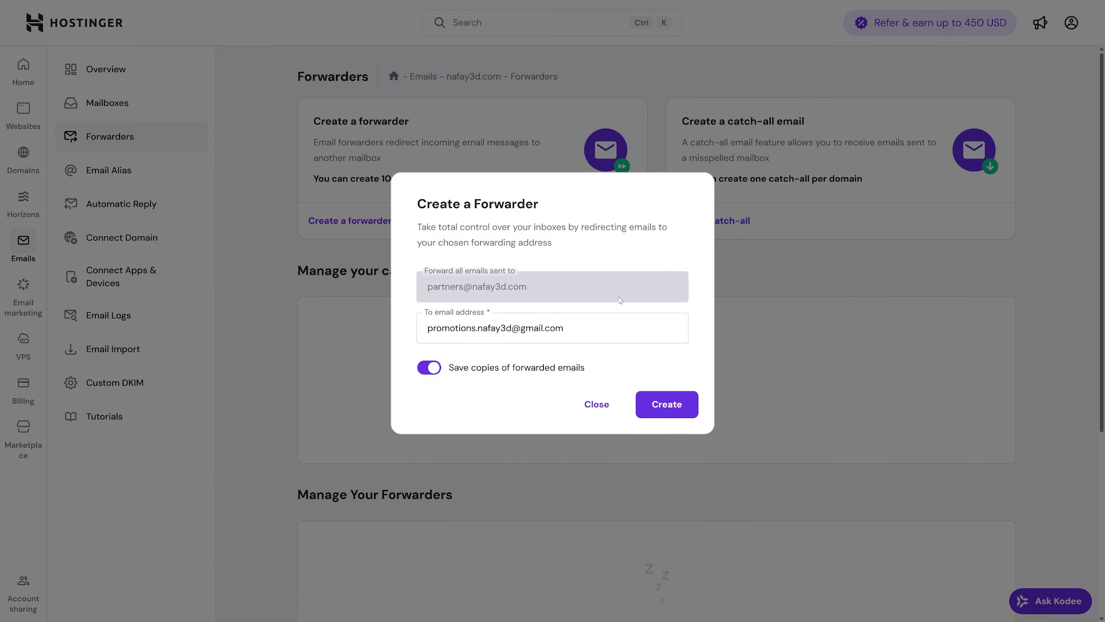
pyautogui.click(658, 408)
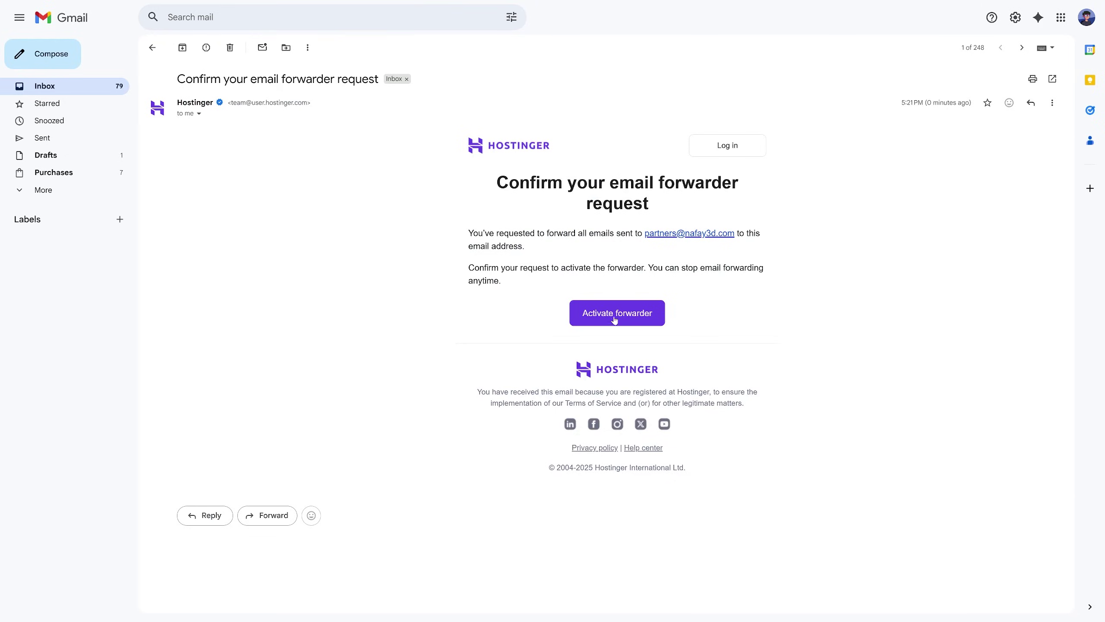
# Step: Activate the forwarder from Gmail's confirmation email, then go to Connect Apps & Devices in Hostinger
pyautogui.click(615, 314)
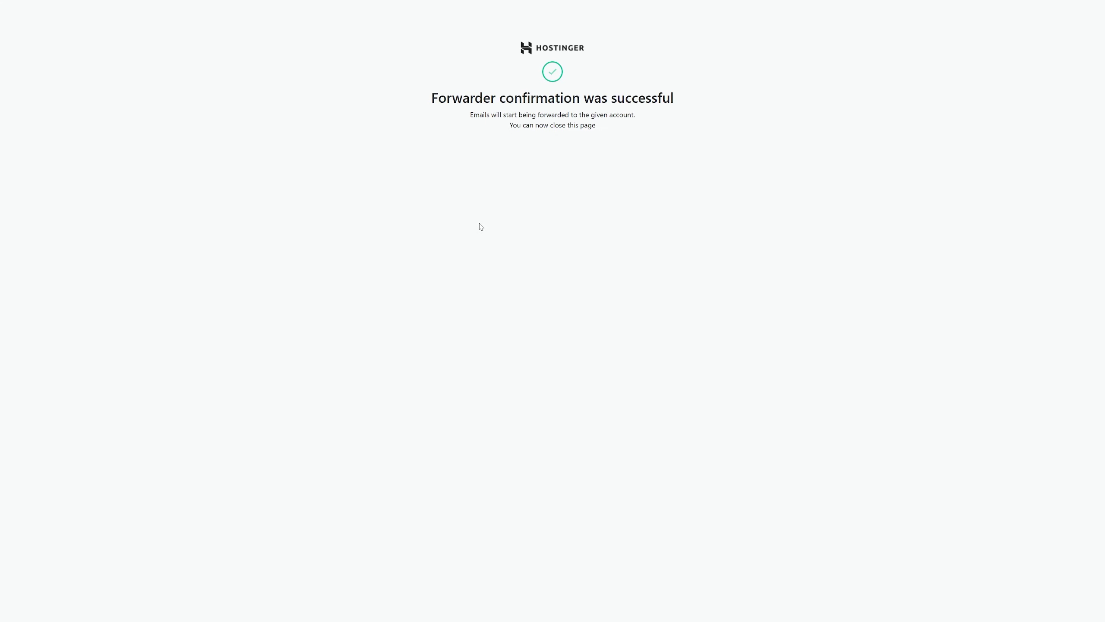
pyautogui.hotkey('ctrl', 'Tab')
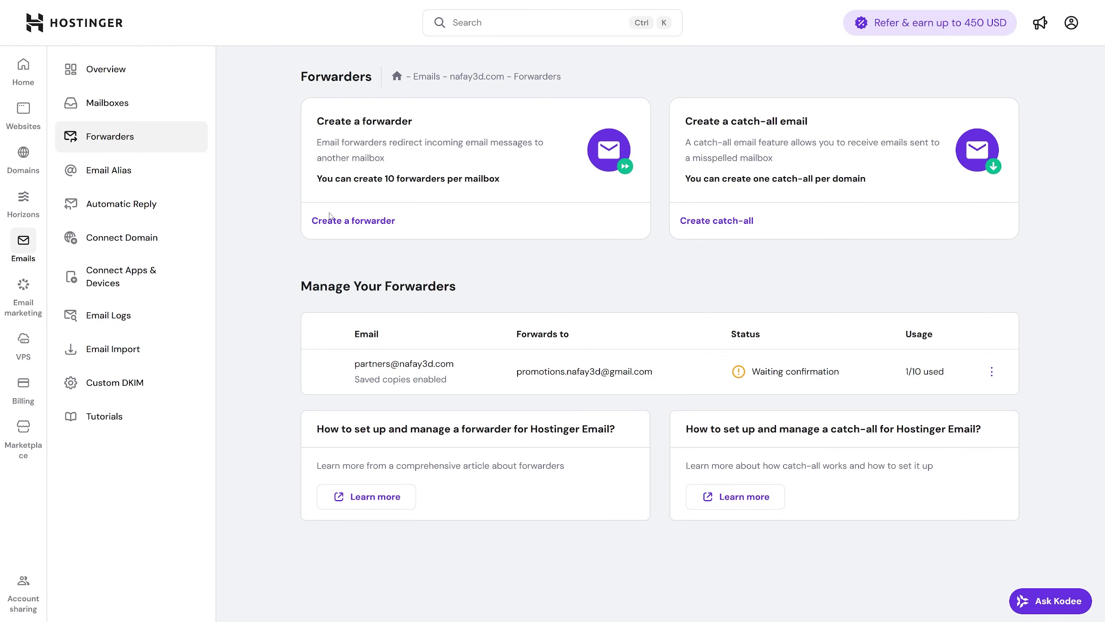
pyautogui.click(131, 283)
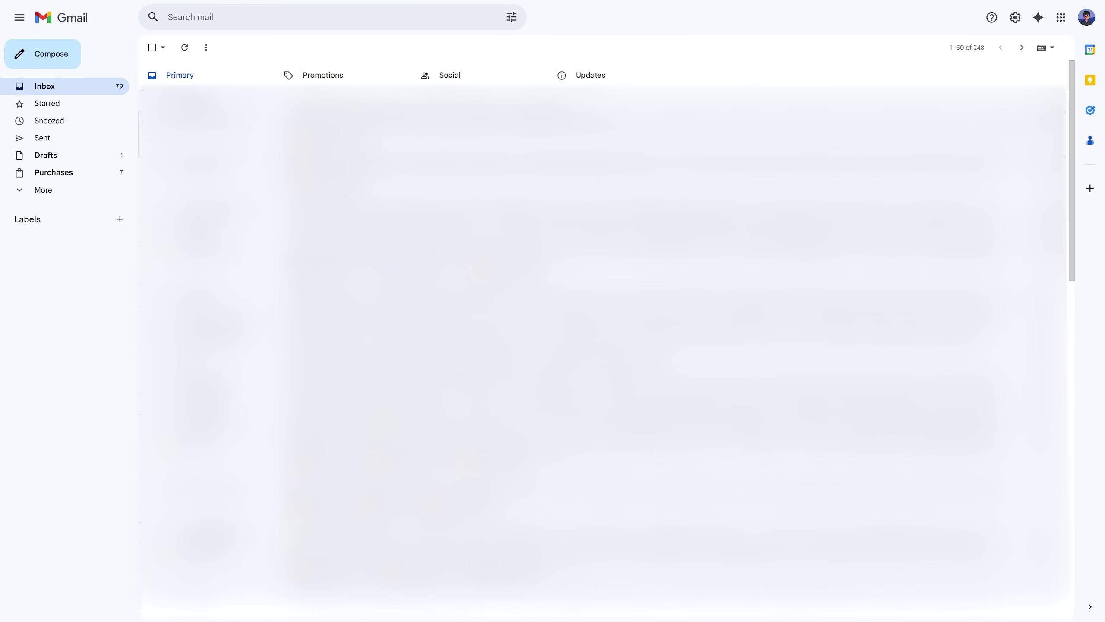
# Step: Go to Gmail's Accounts and Import settings and review the Send mail as section
pyautogui.click(1015, 17)
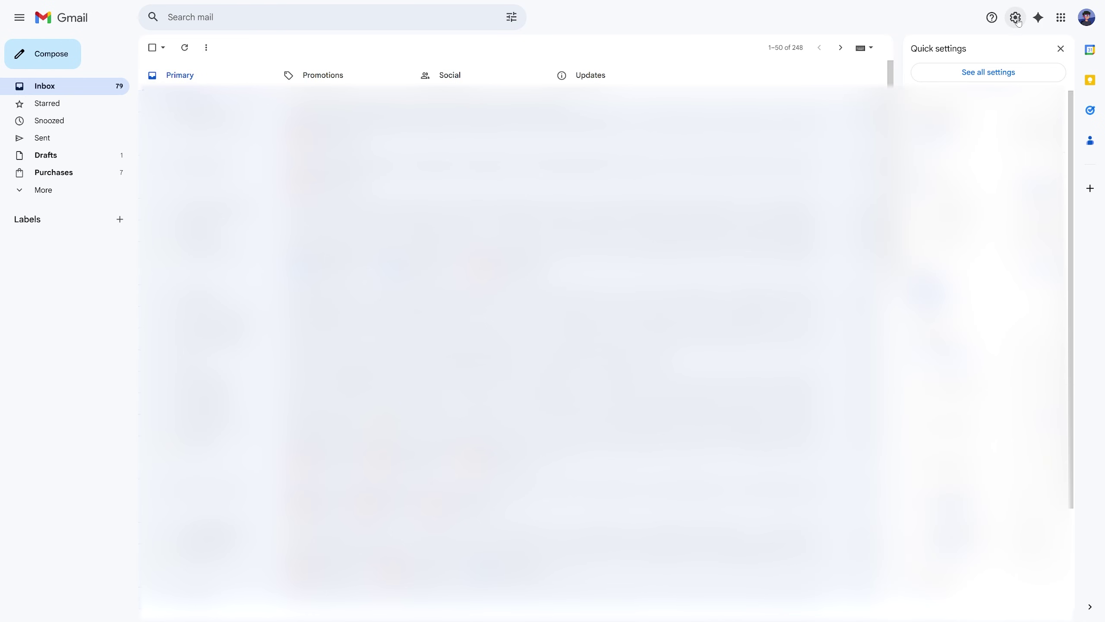
pyautogui.click(985, 73)
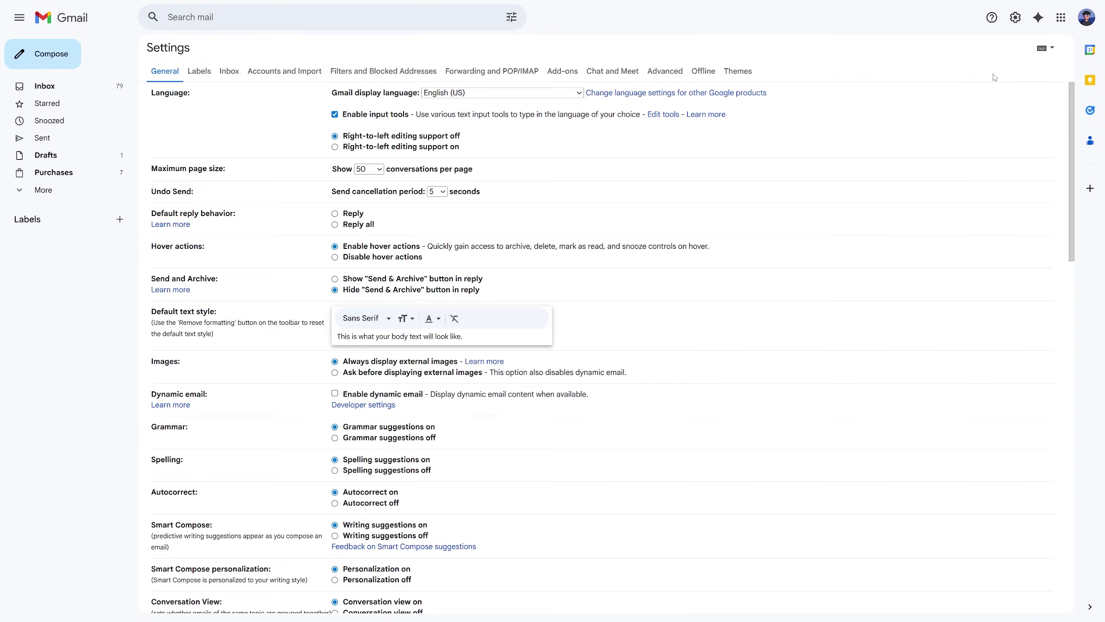
pyautogui.click(284, 70)
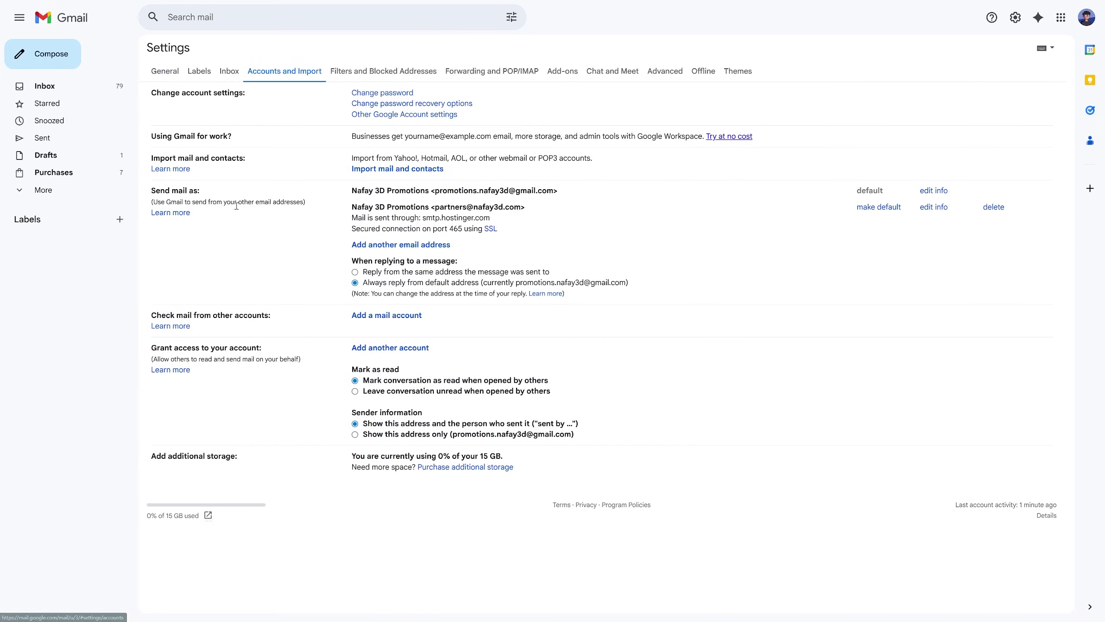
pyautogui.moveTo(151, 90); pyautogui.dragTo(156, 191)
pyautogui.click(177, 199)
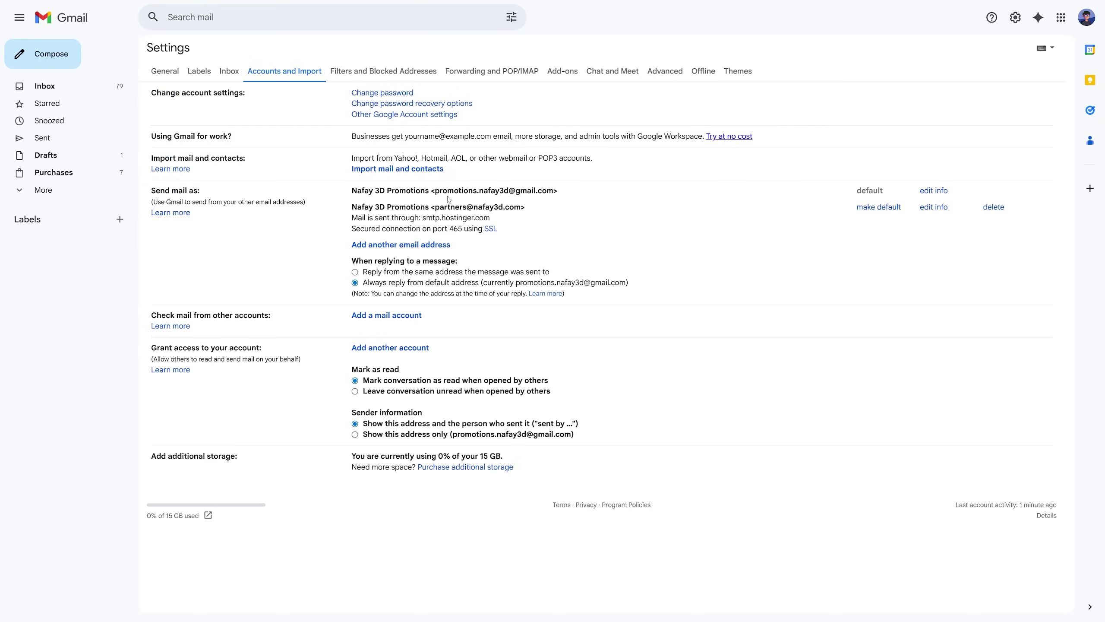
pyautogui.moveTo(437, 206); pyautogui.dragTo(541, 216)
pyautogui.click(534, 218)
pyautogui.click(416, 245)
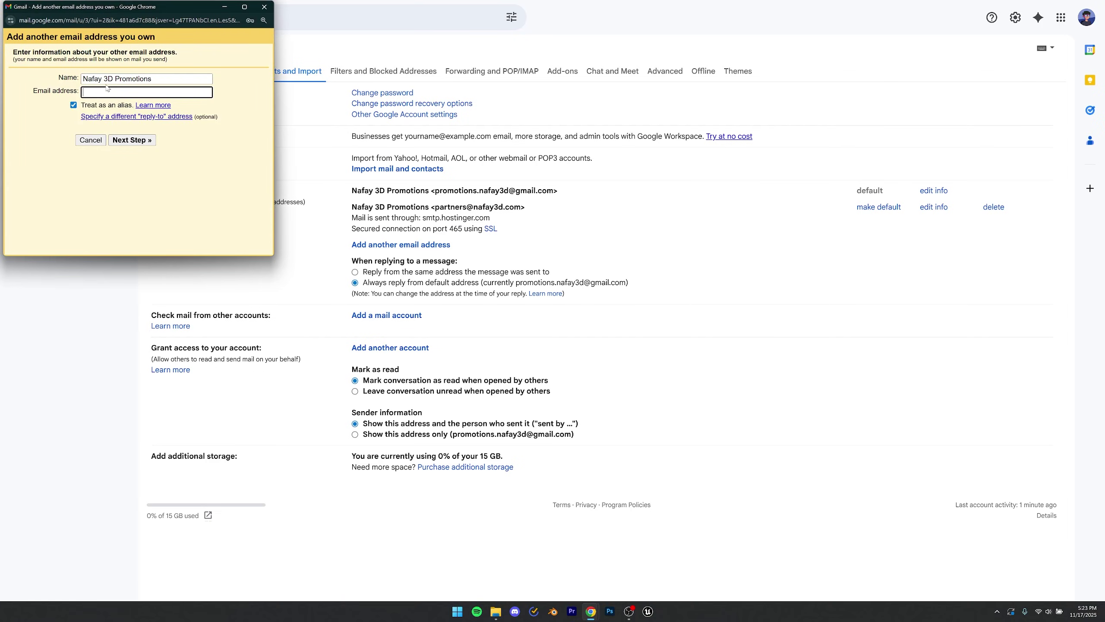
pyautogui.moveTo(92, 80); pyautogui.dragTo(141, 80)
pyautogui.click(156, 80)
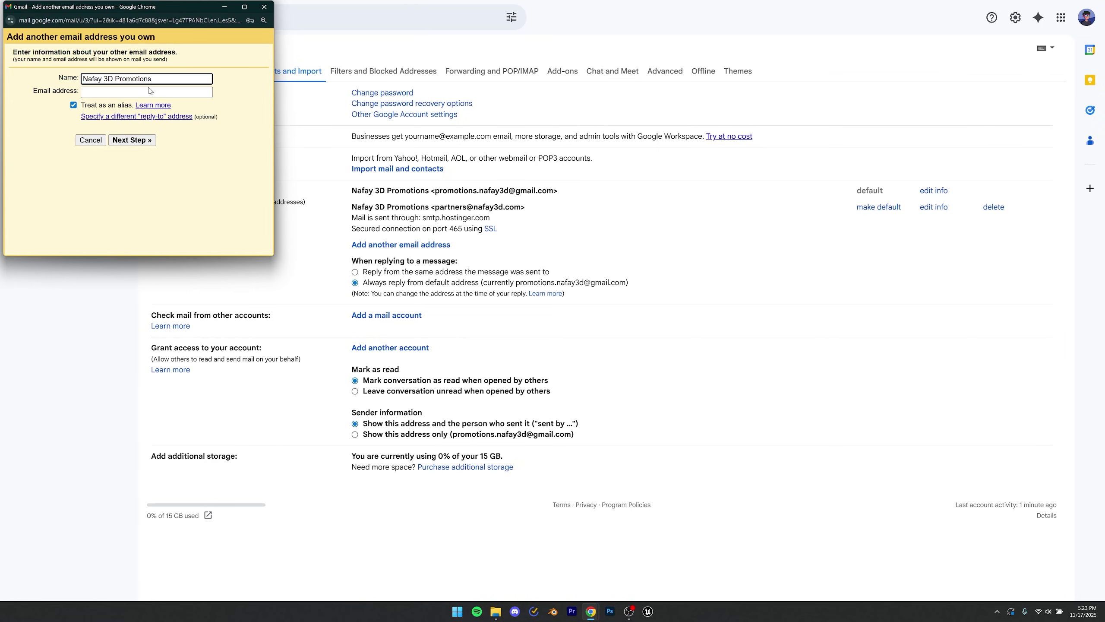
pyautogui.click(149, 91)
pyautogui.click(137, 105)
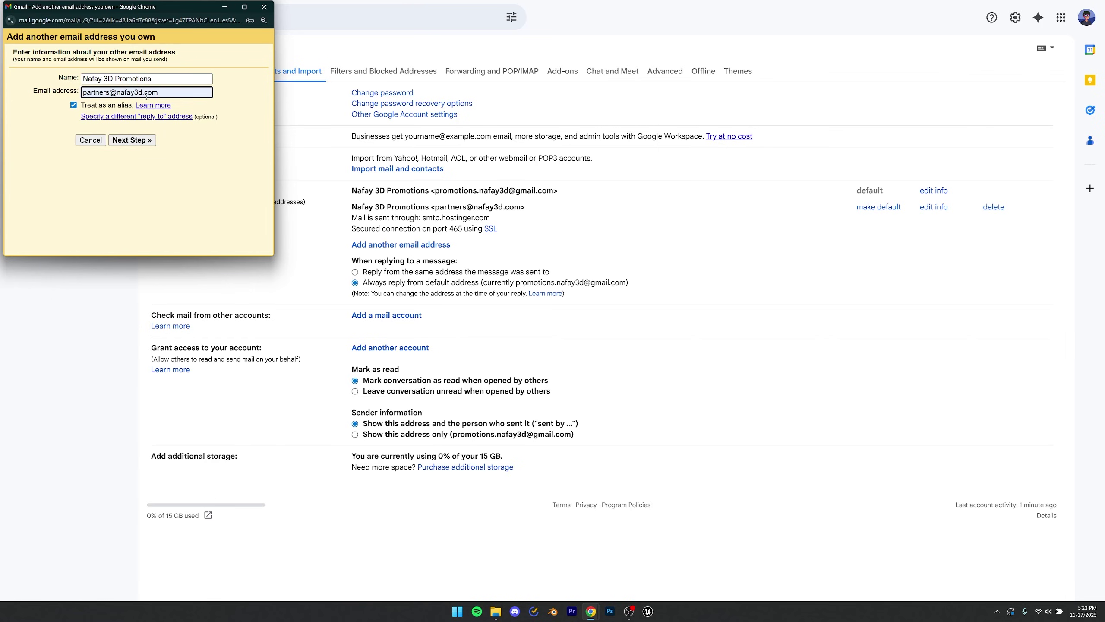
pyautogui.click(133, 140)
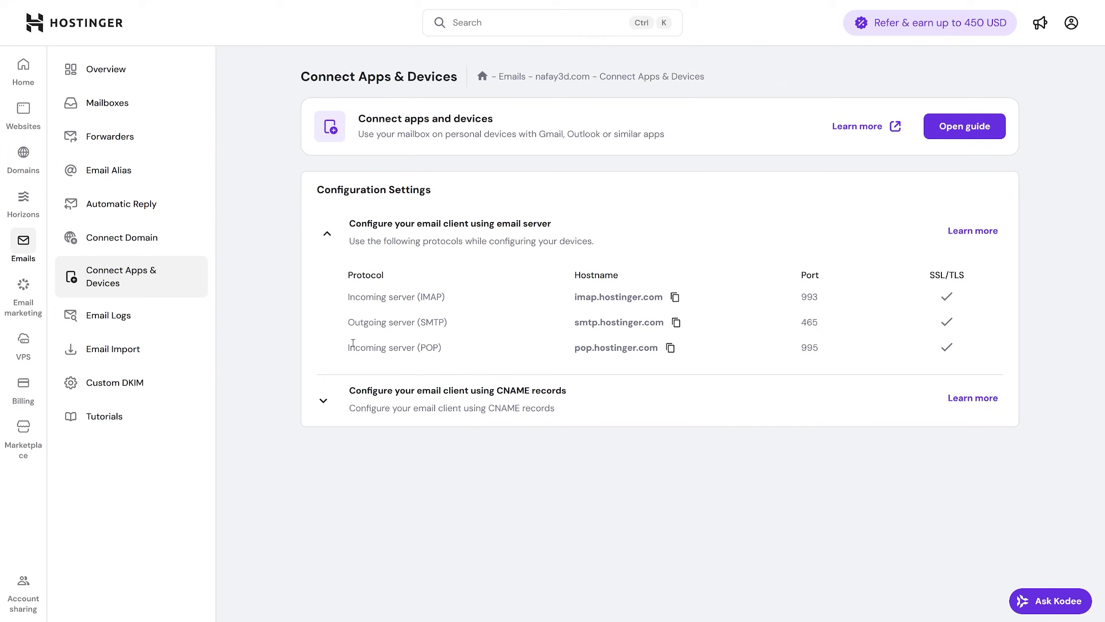
# Step: Replace the SMTP server mx1.hostinger.com with smtp.hostinger.com copied from Hostinger
pyautogui.moveTo(348, 322); pyautogui.dragTo(444, 322)
pyautogui.click(676, 322)
pyautogui.hotkey('alt', 'Tab')
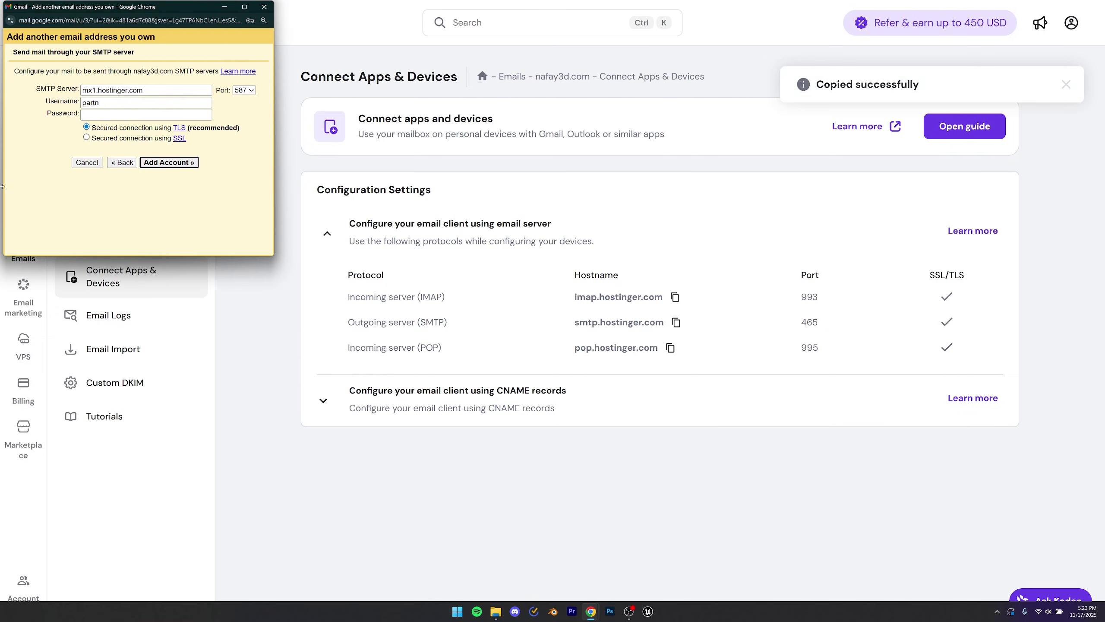
pyautogui.click(109, 92)
pyautogui.hotkey('ctrl', 'a')
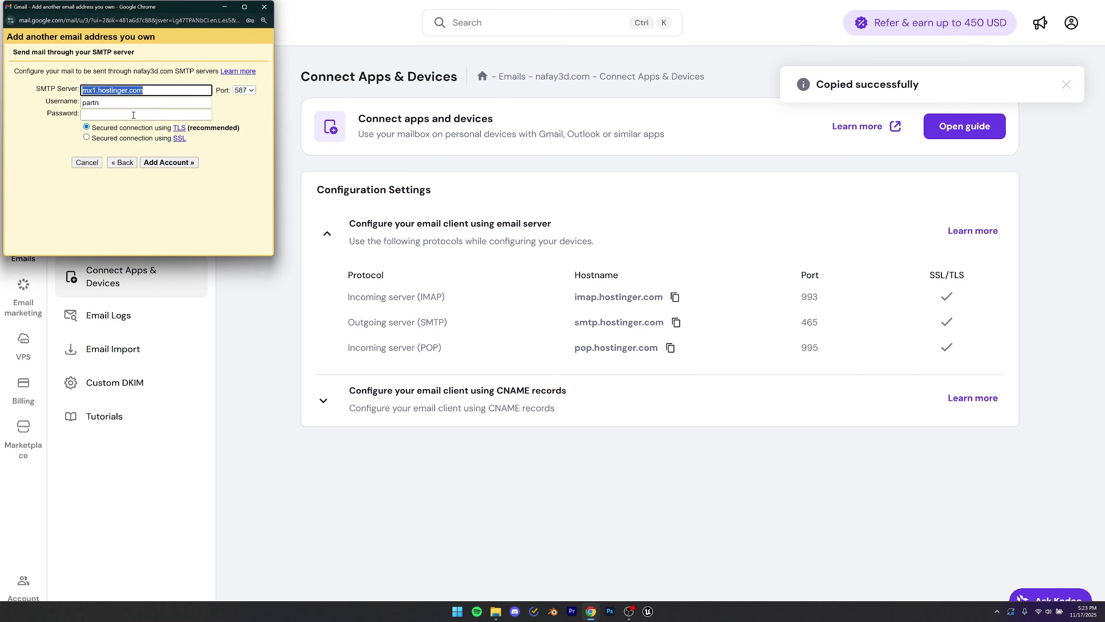
pyautogui.hotkey('ctrl', 'v')
# Step: Choose port 465 with SSL, add the account, and open the confirmation email
pyautogui.click(243, 91)
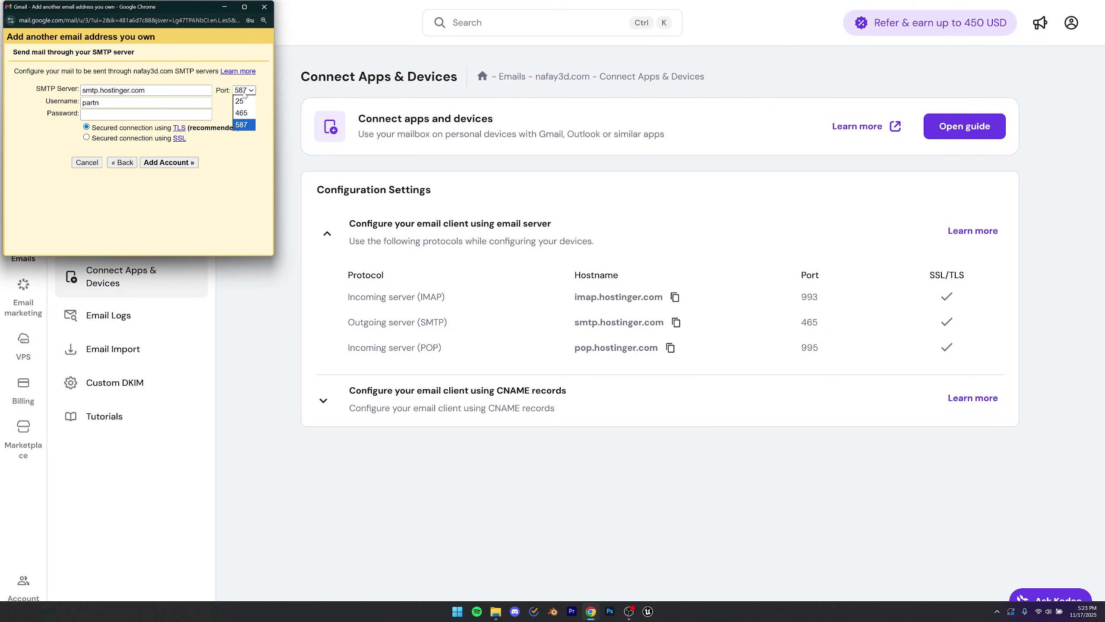
pyautogui.click(241, 113)
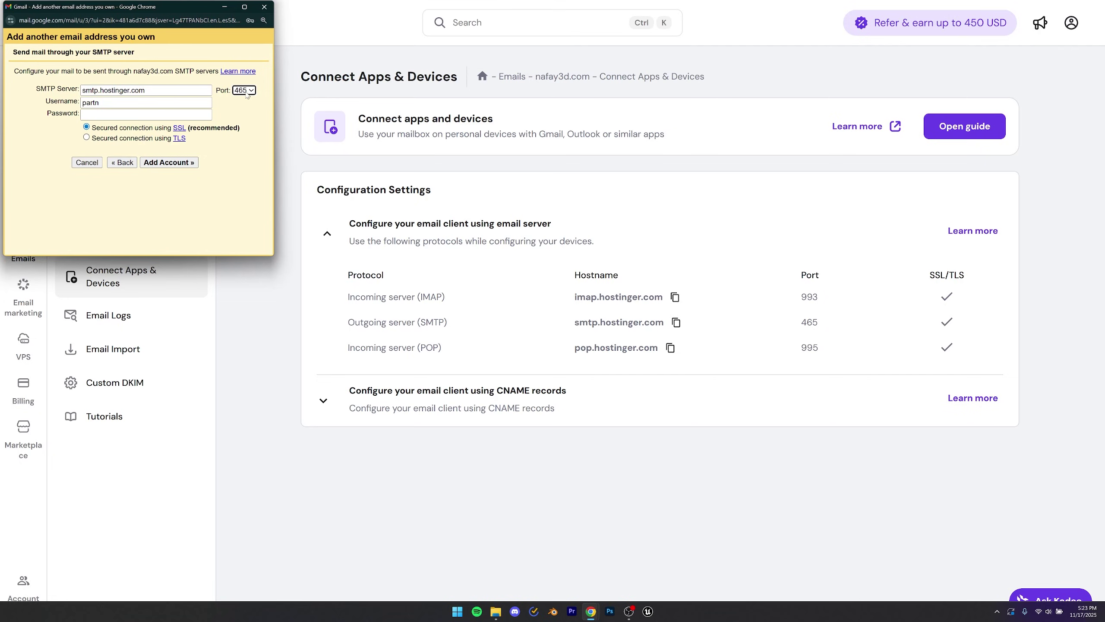
pyautogui.click(238, 108)
pyautogui.click(169, 162)
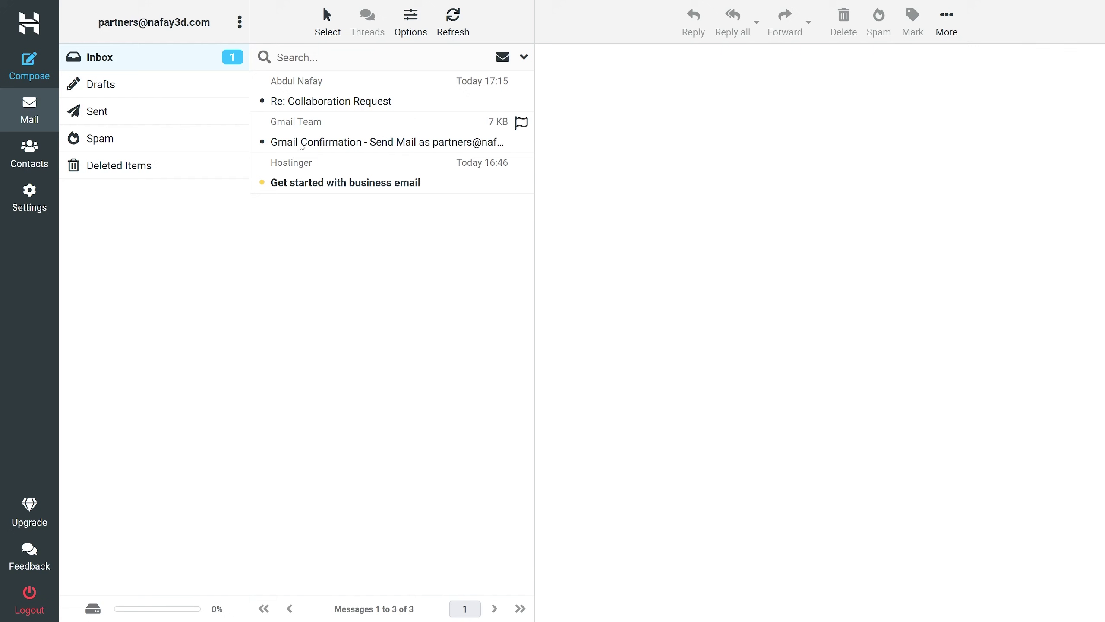
pyautogui.click(302, 146)
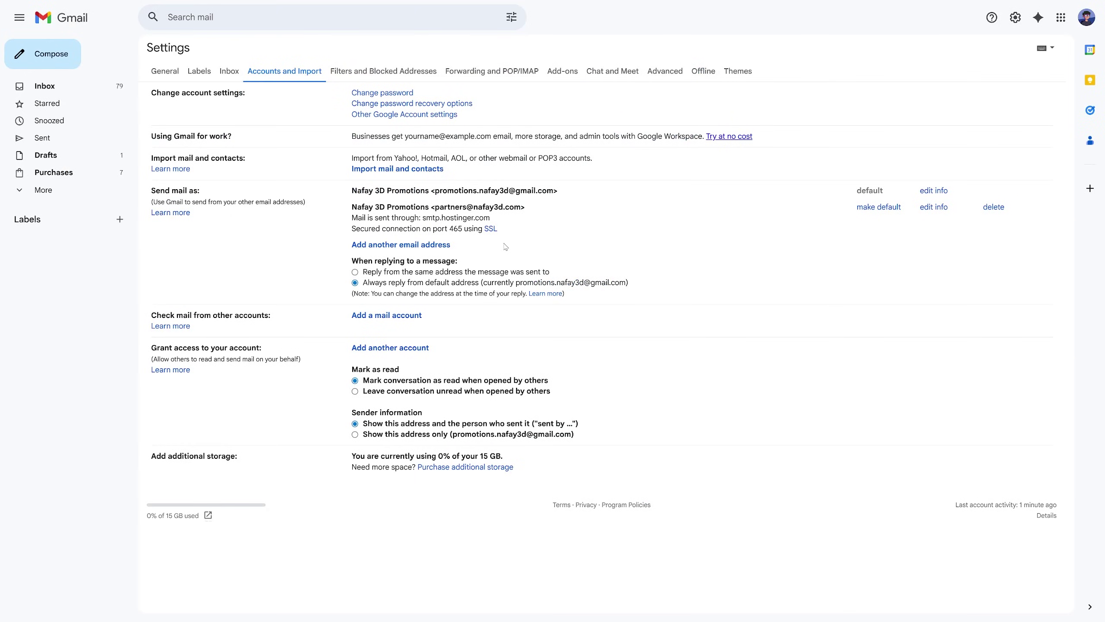
pyautogui.click(53, 55)
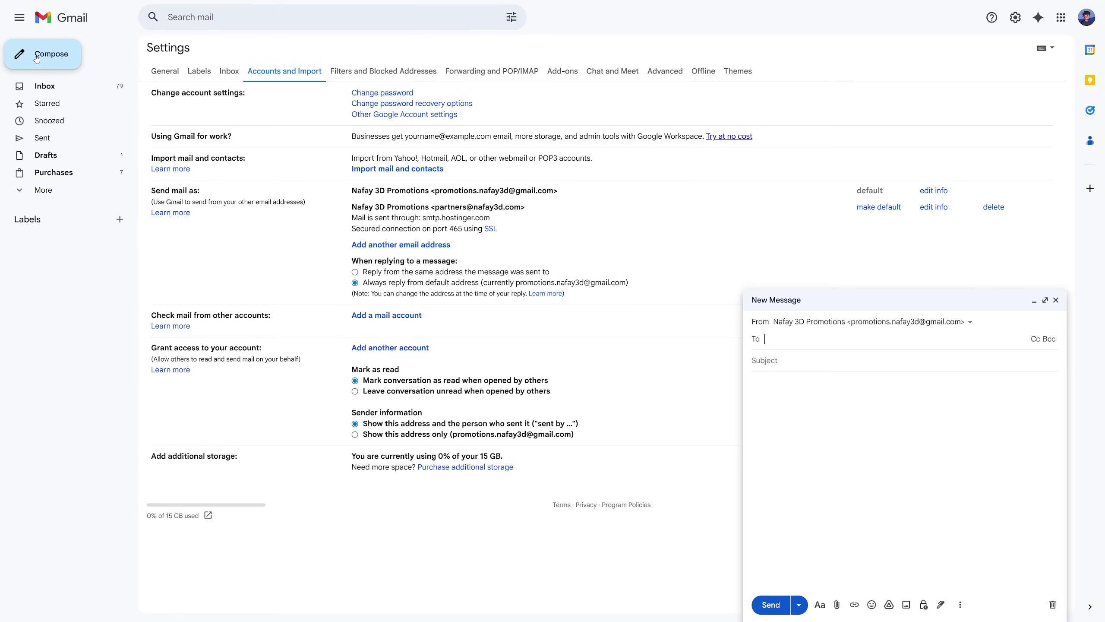
pyautogui.click(797, 322)
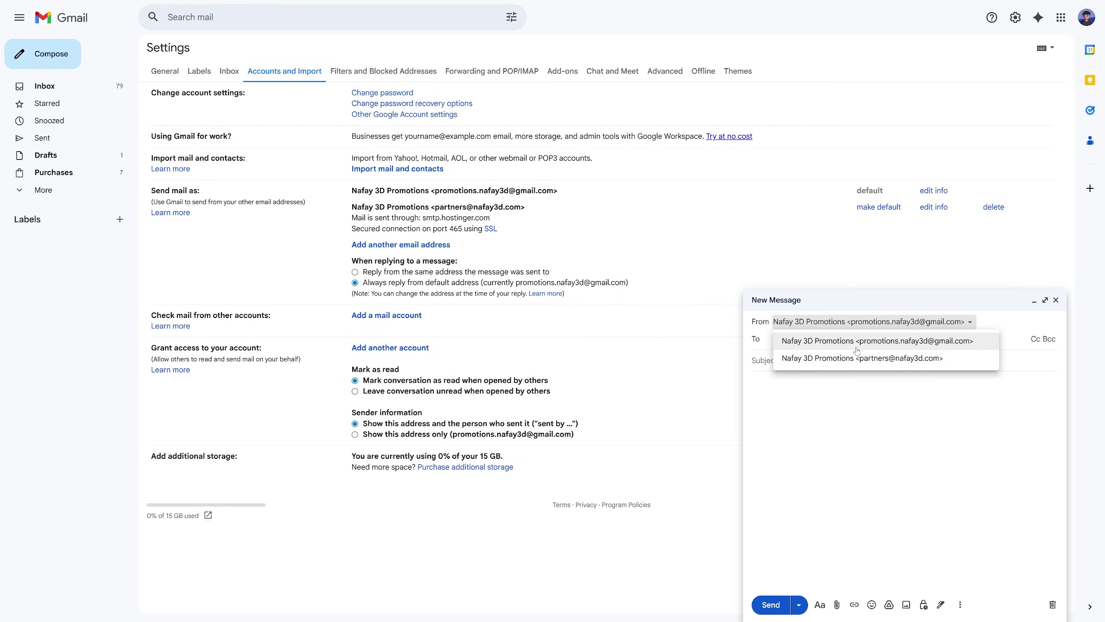
pyautogui.click(929, 347)
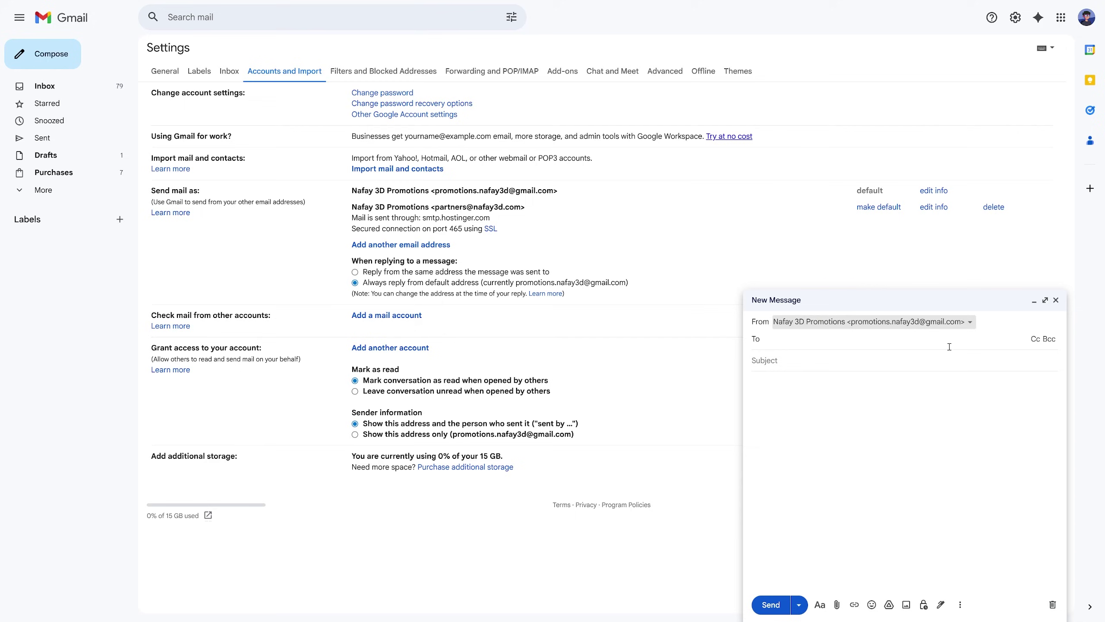
pyautogui.click(915, 324)
pyautogui.click(887, 356)
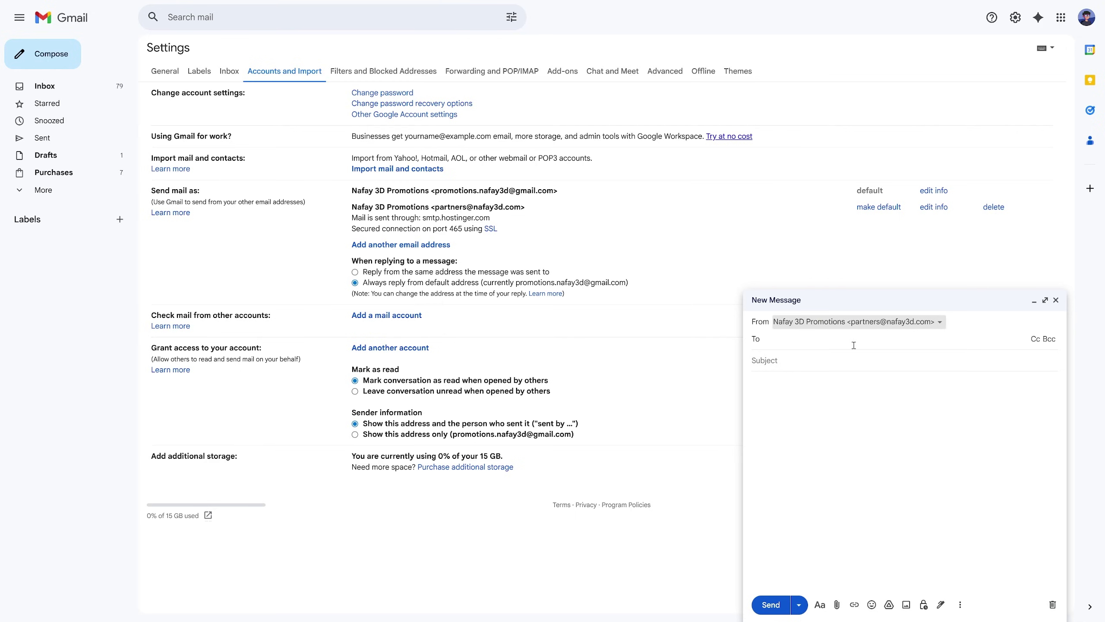
pyautogui.click(863, 396)
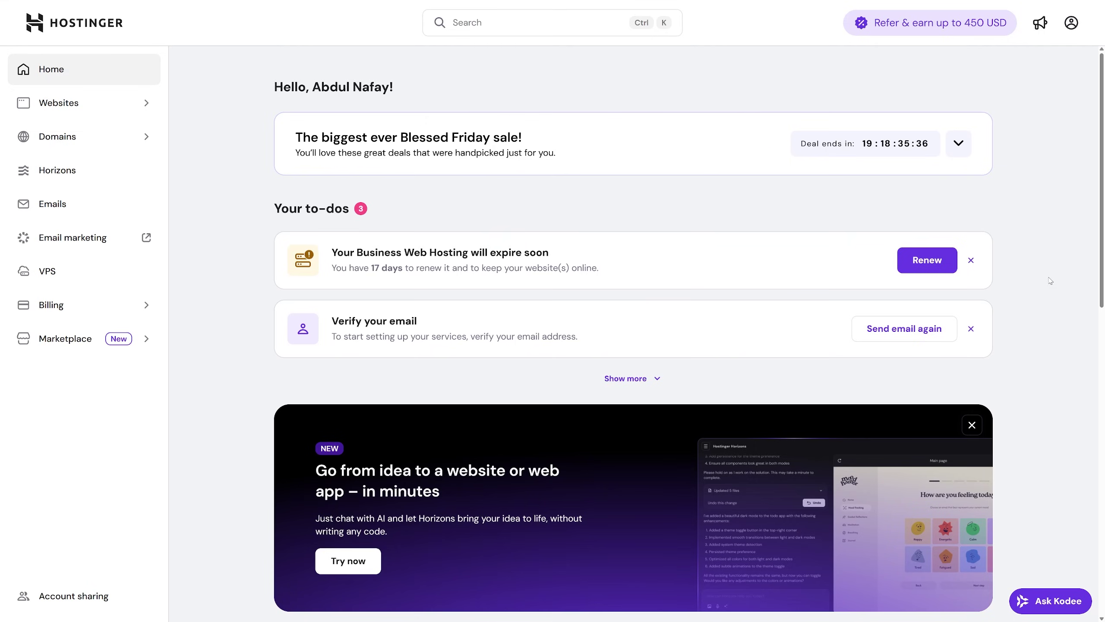
# Step: Go to the Websites list and briefly check the Add website options
pyautogui.click(51, 107)
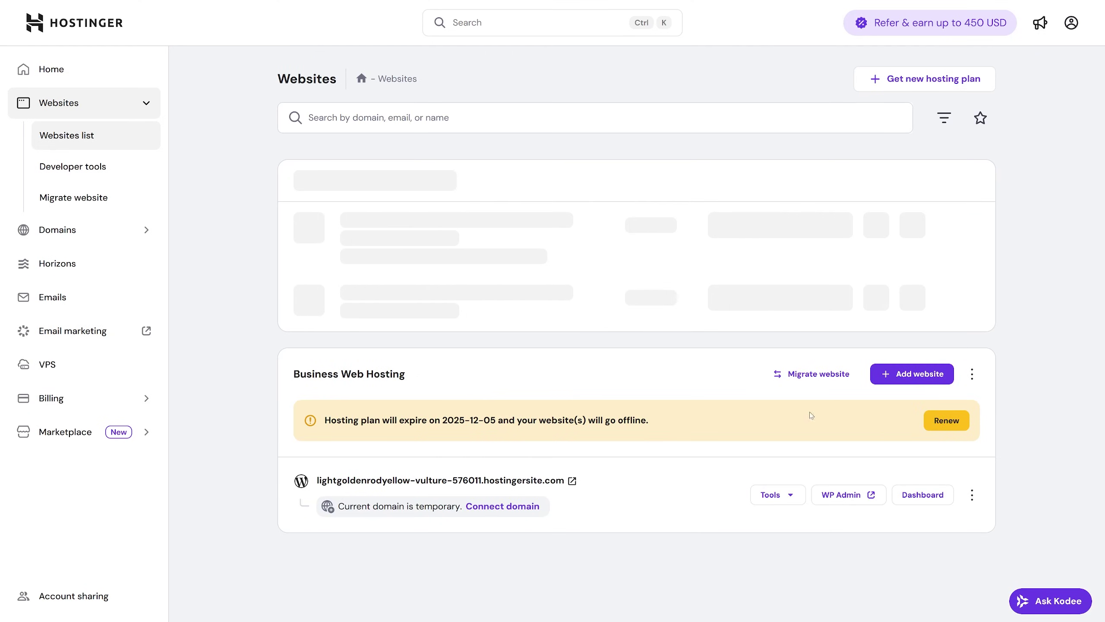
pyautogui.click(907, 381)
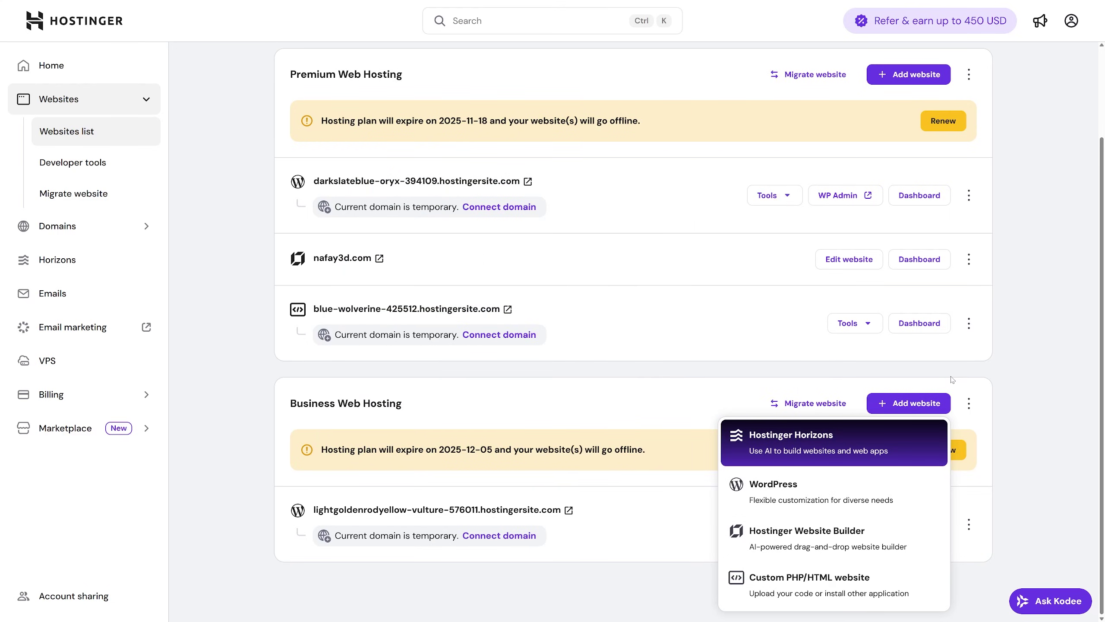
pyautogui.click(505, 380)
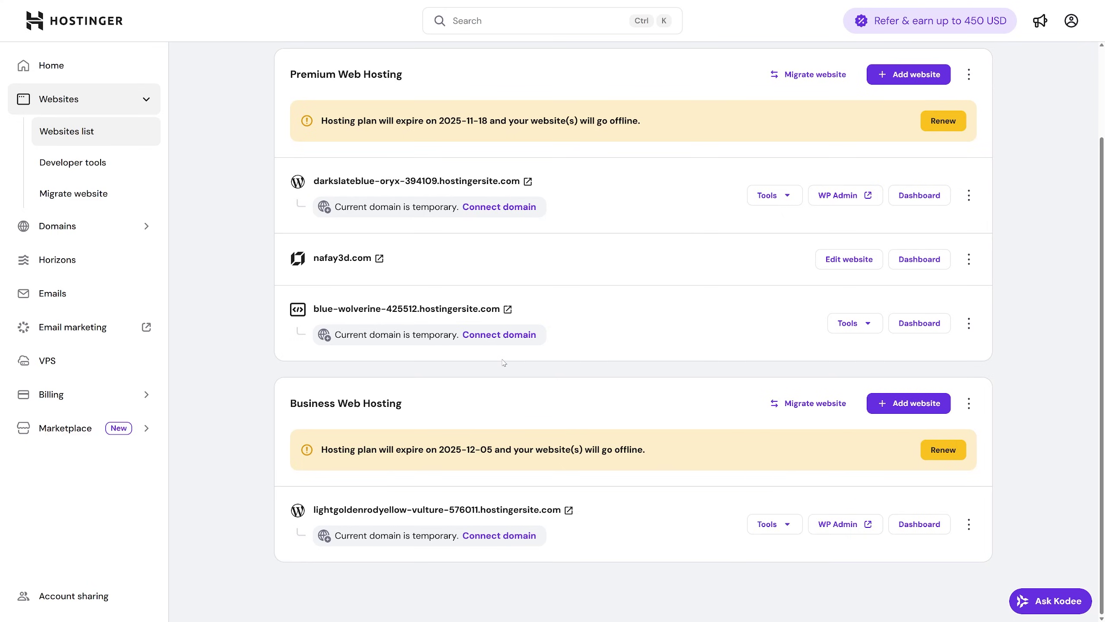